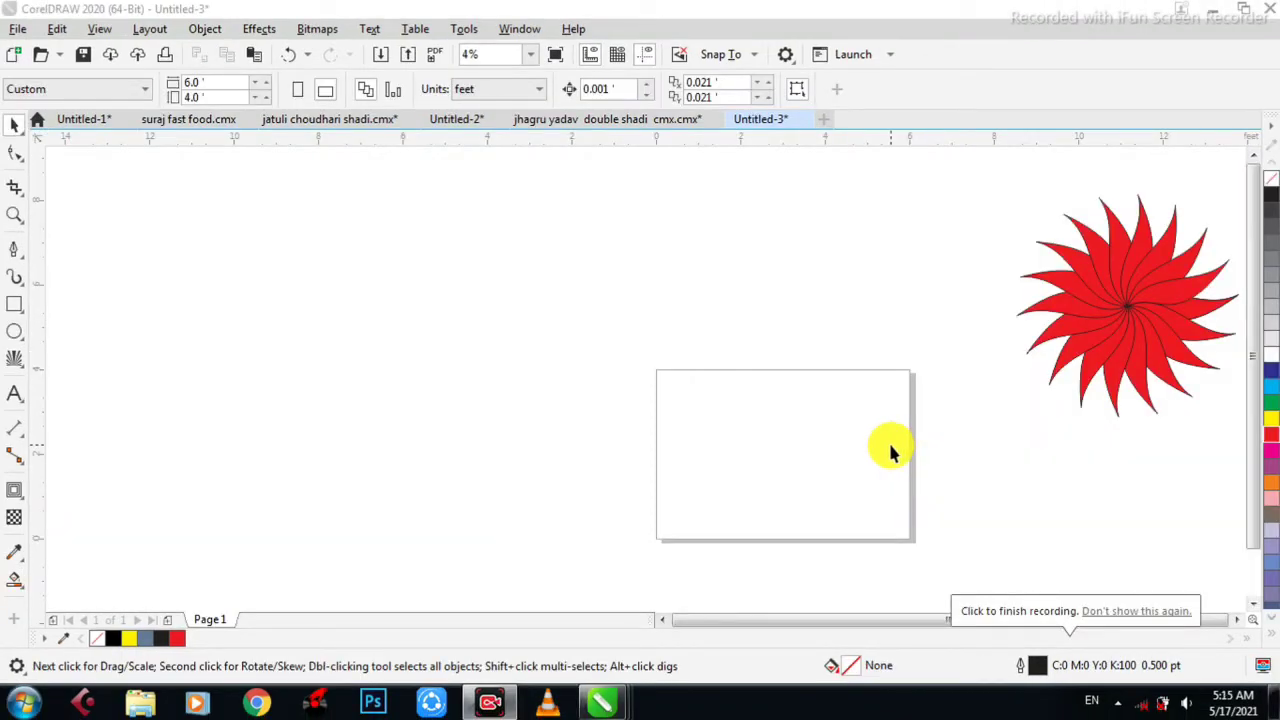
Draw a tall, narrow ellipse about 0.9 ft wide and 2.2 ft high near the page's left edge
scroll(888, 440, up, 1)
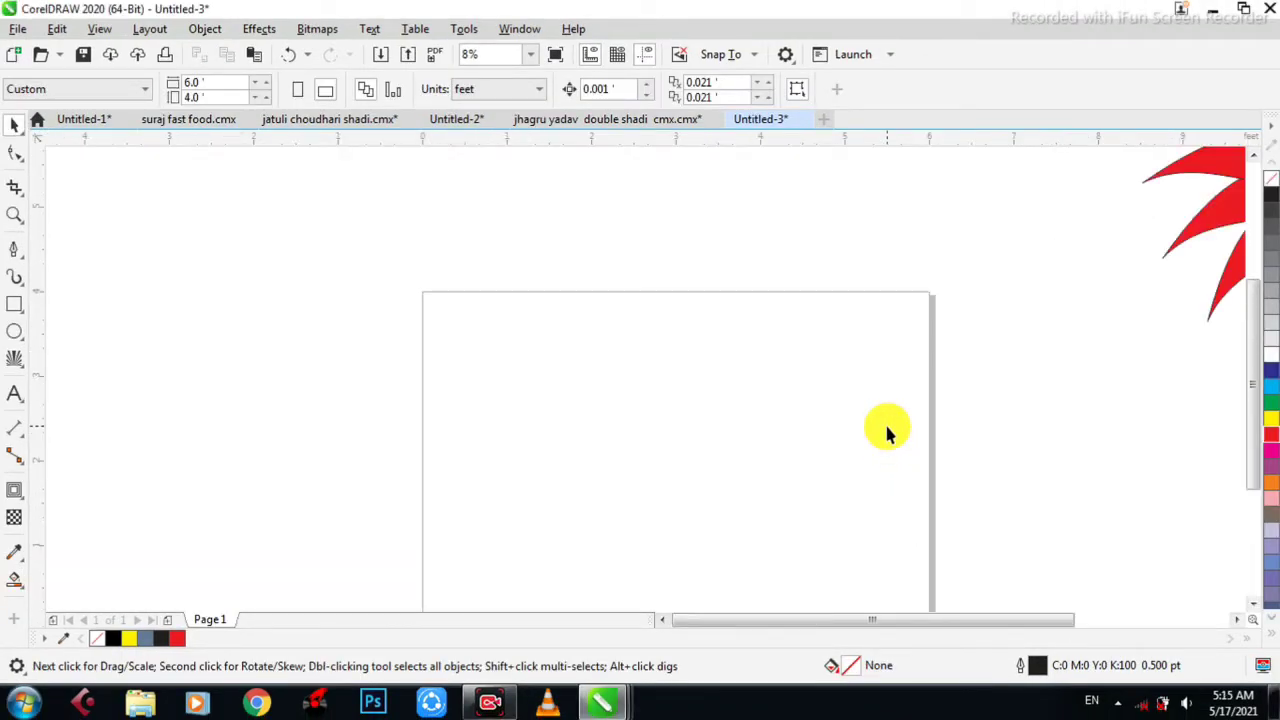
drag(1256, 400, 1260, 458)
click(14, 332)
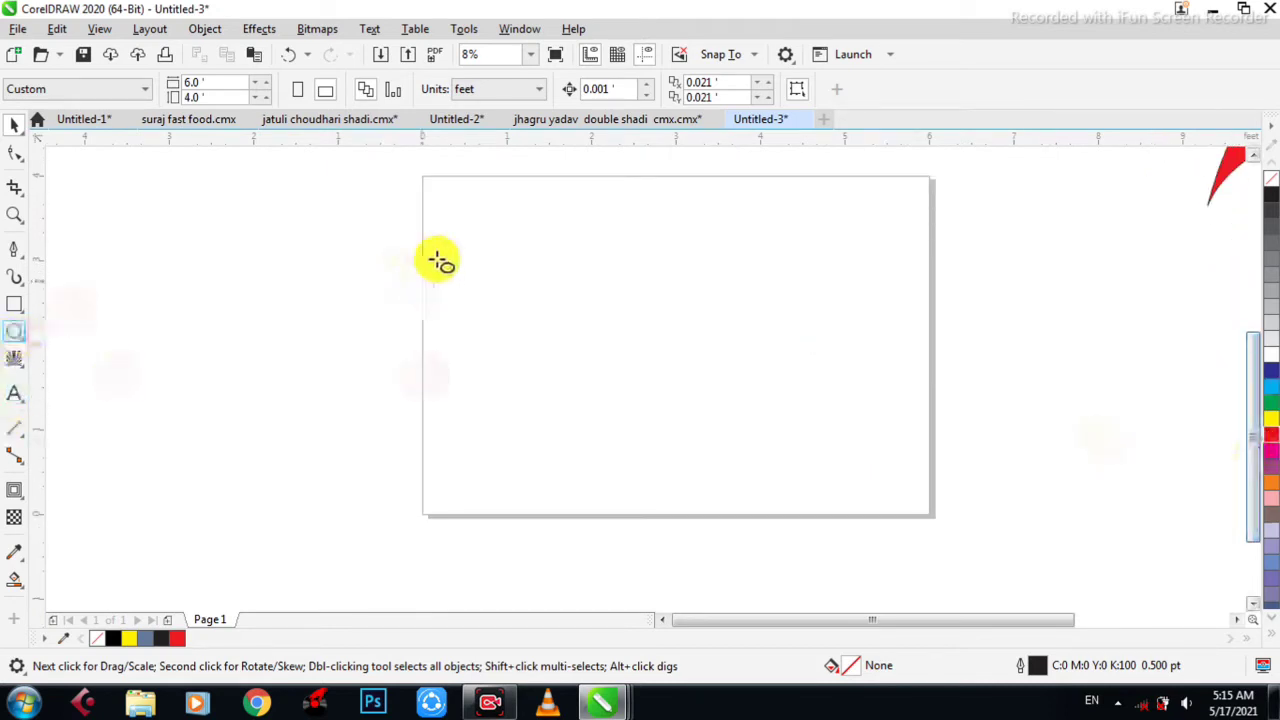
drag(460, 232, 540, 421)
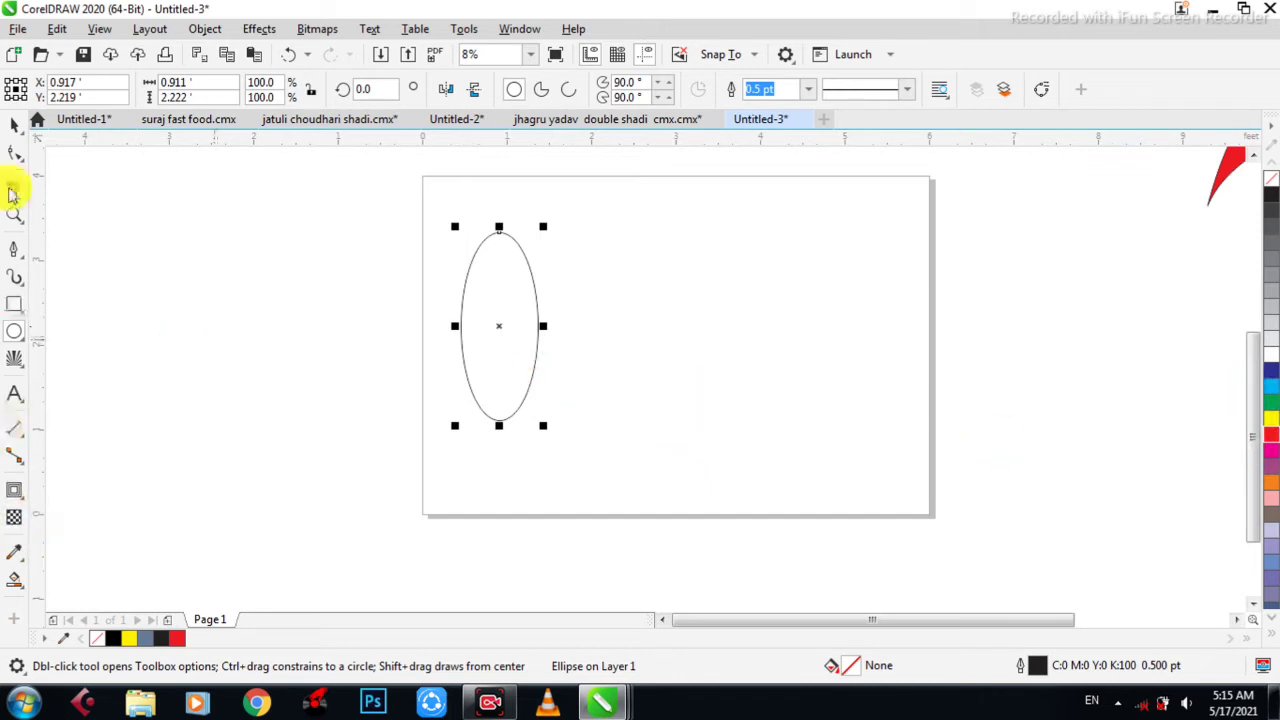
click(14, 122)
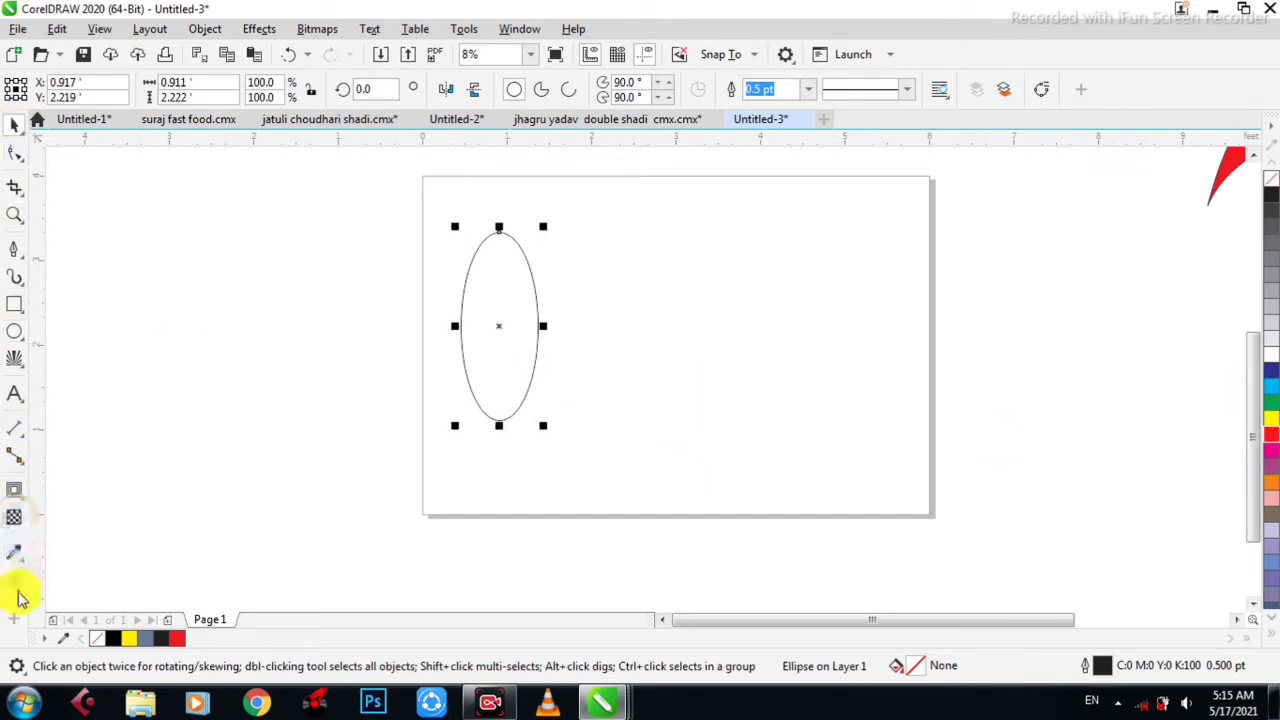
Fill the ellipse with the preset blue-grey (C40 M20 Y0 K40) using Smart Fill
click(18, 586)
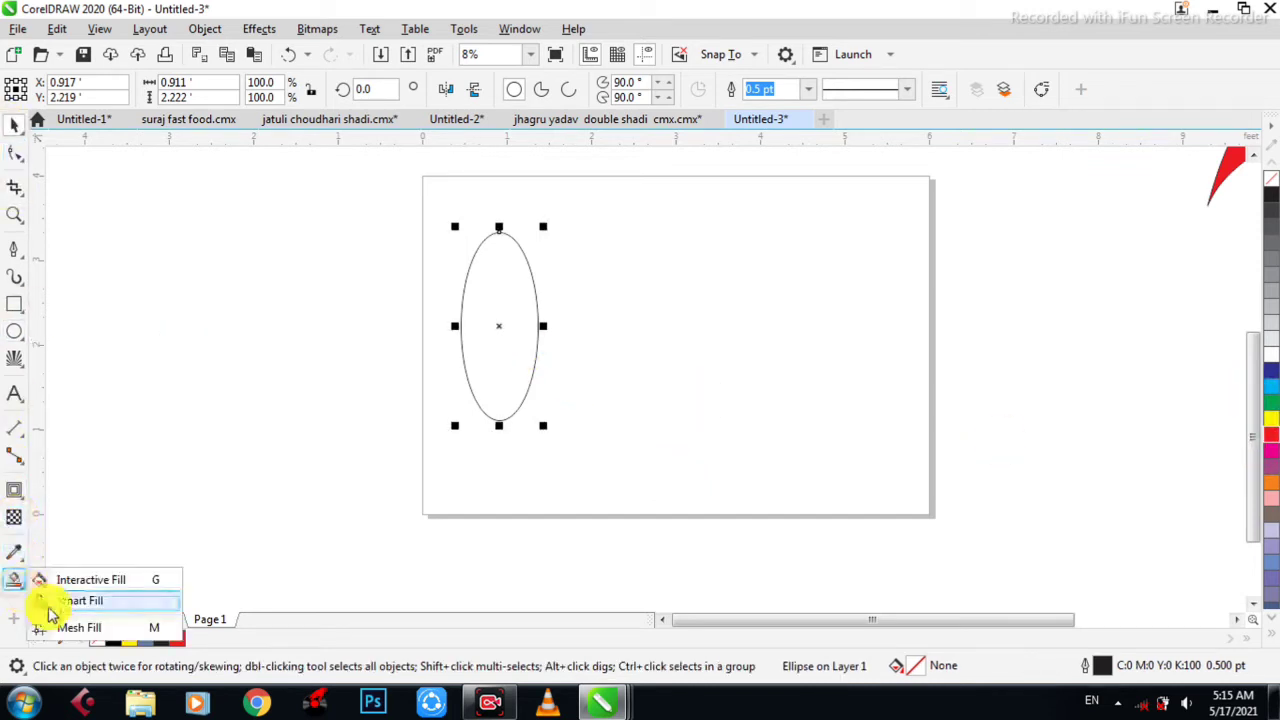
click(55, 600)
click(490, 305)
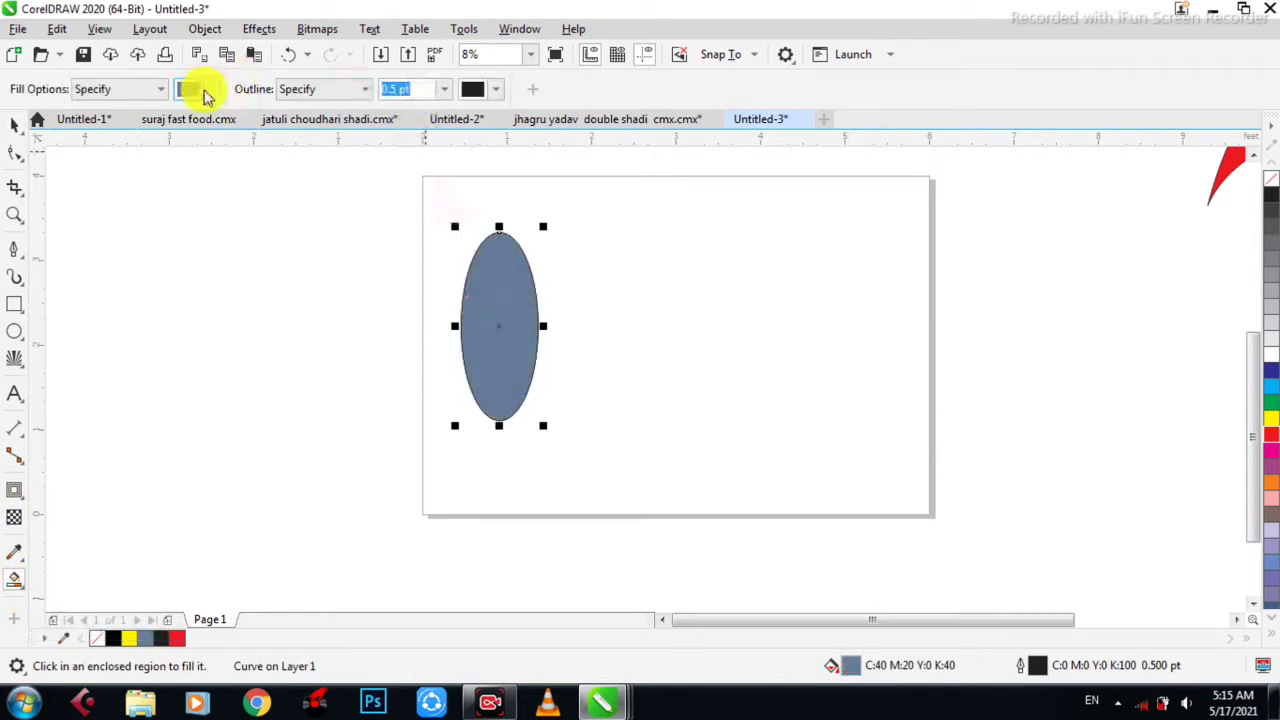
Change the Smart Fill color to pure red (M100 Y100) and fill the ellipse with it
click(206, 92)
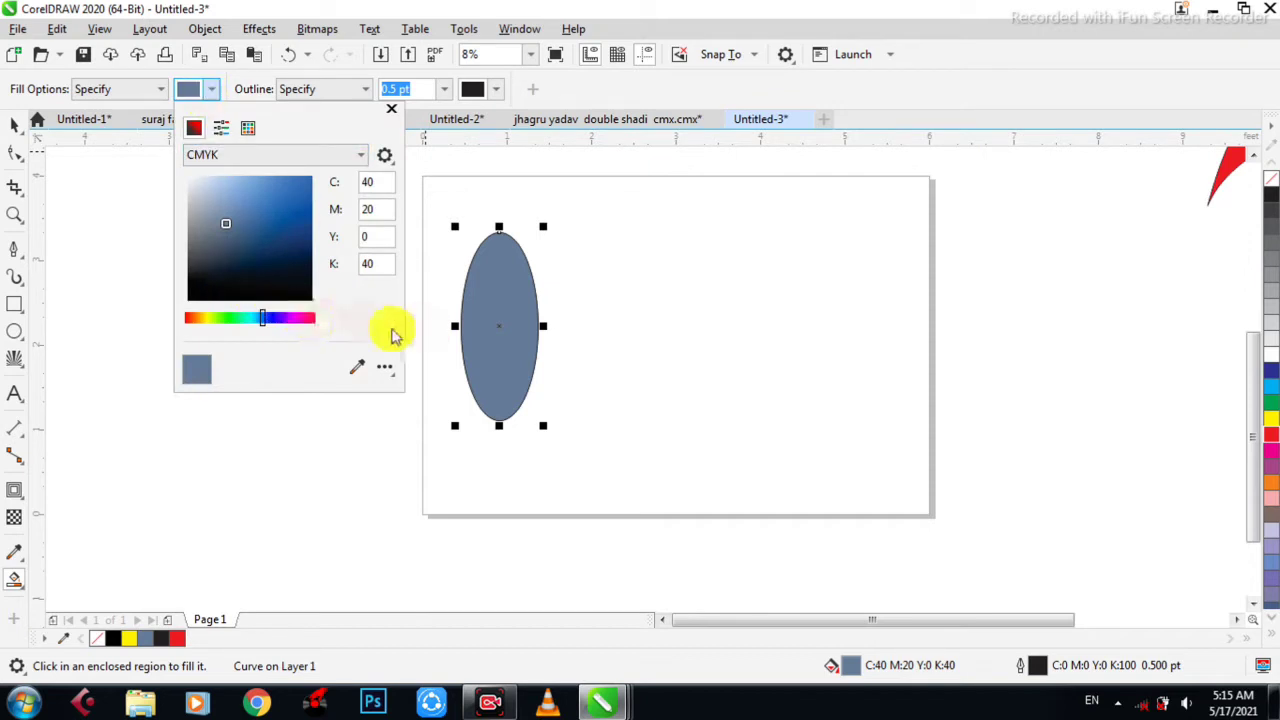
click(313, 319)
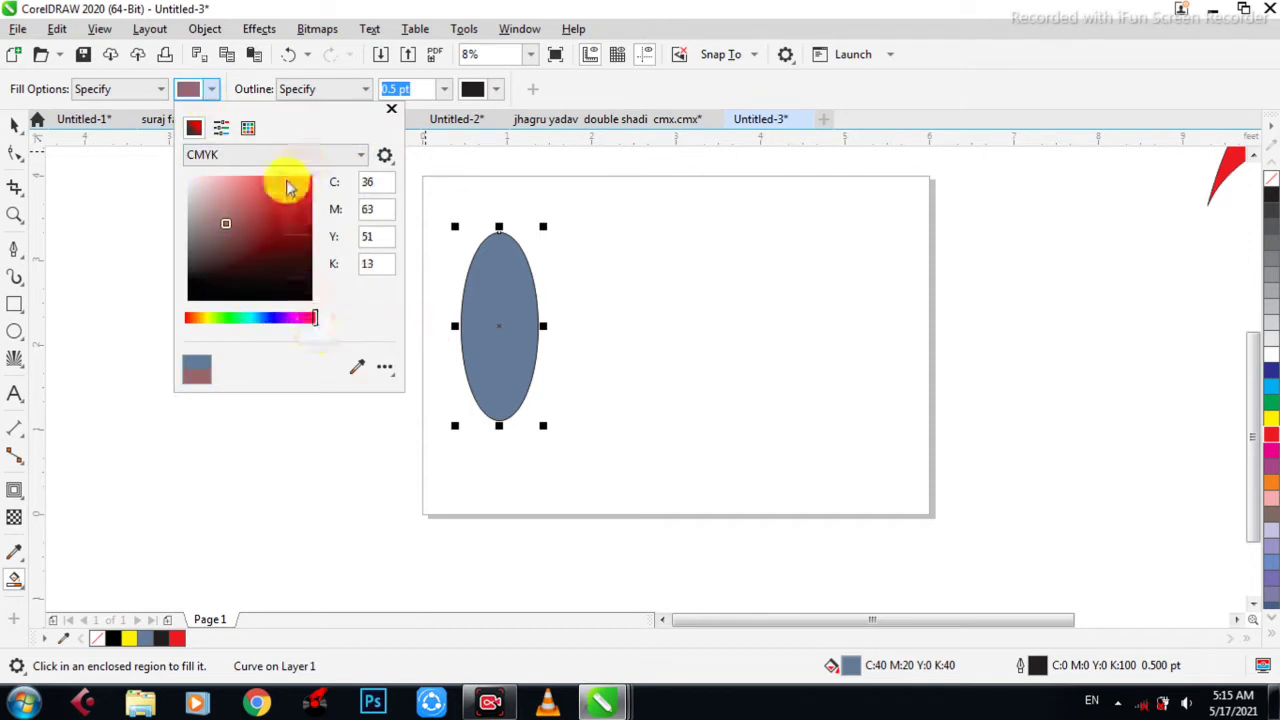
click(302, 178)
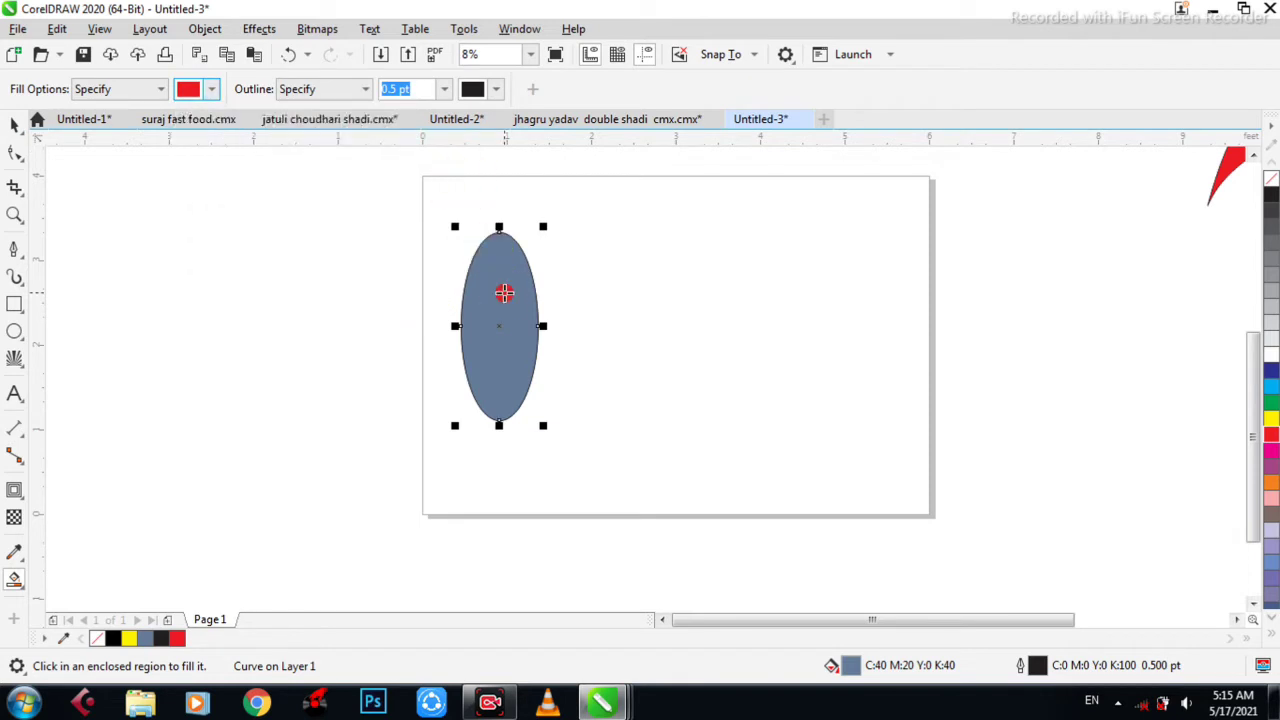
click(494, 385)
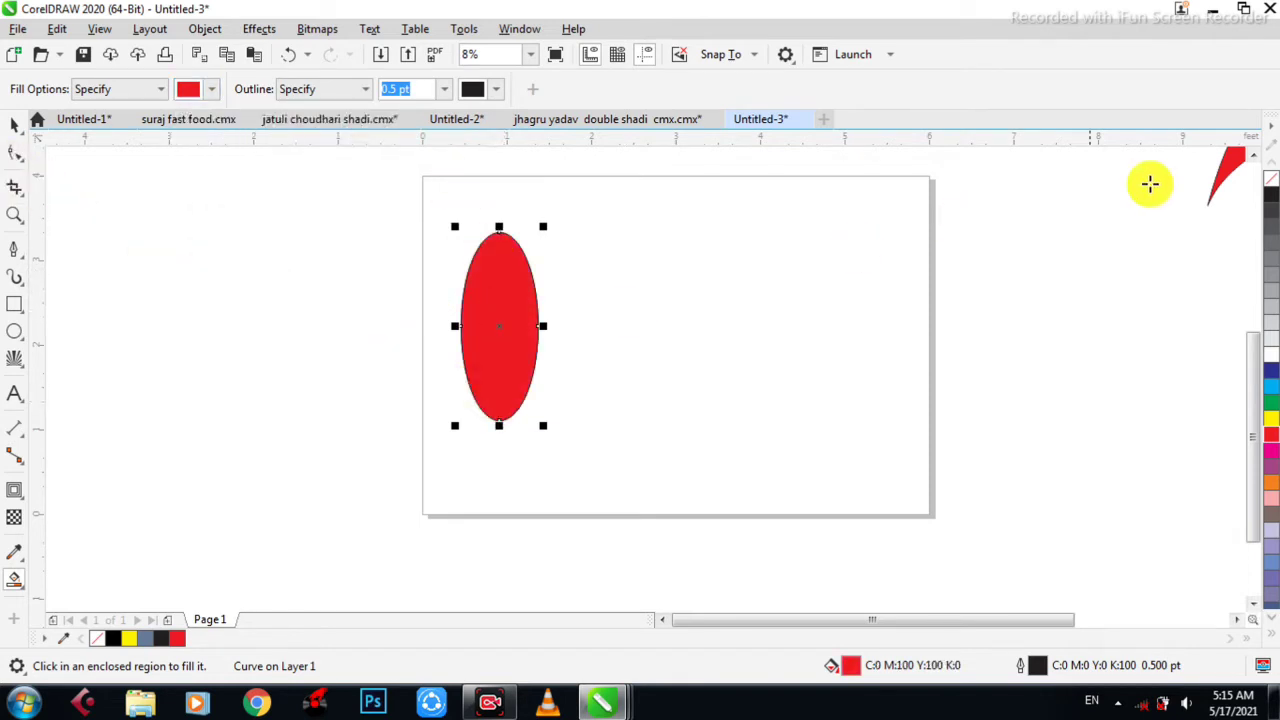
Remove the outline from the red ellipse
right_click(1270, 178)
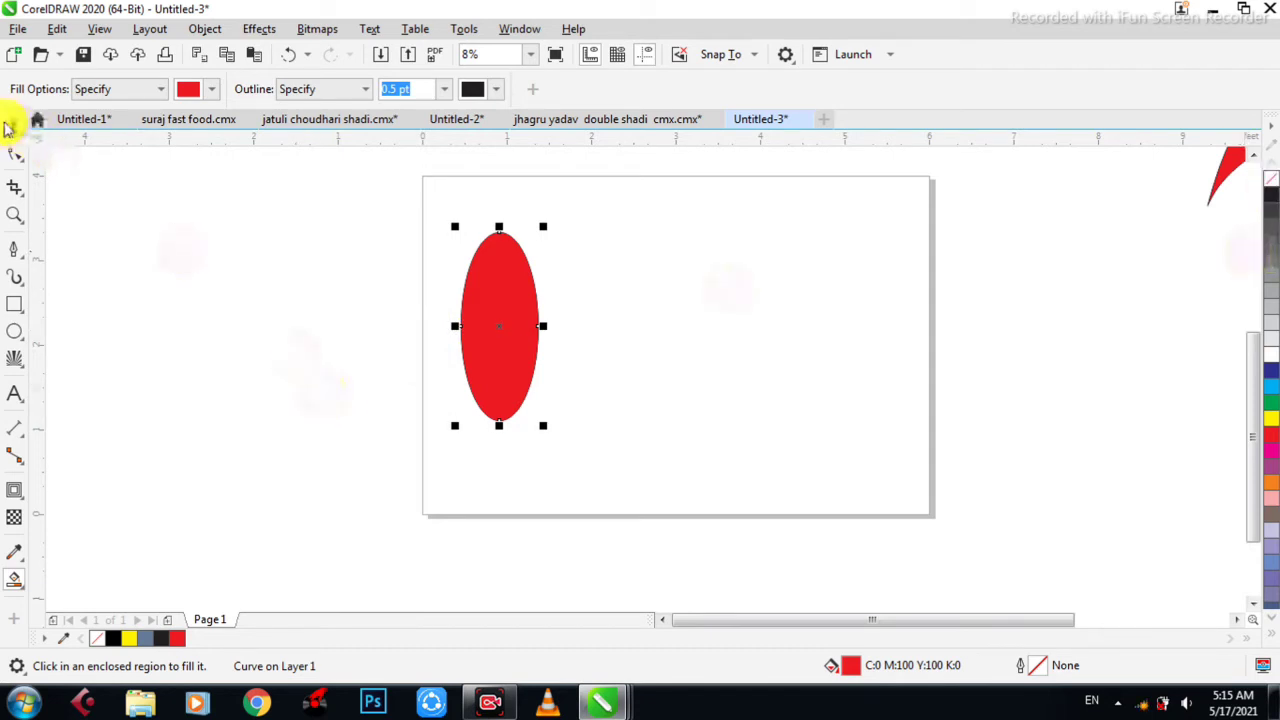
key(space)
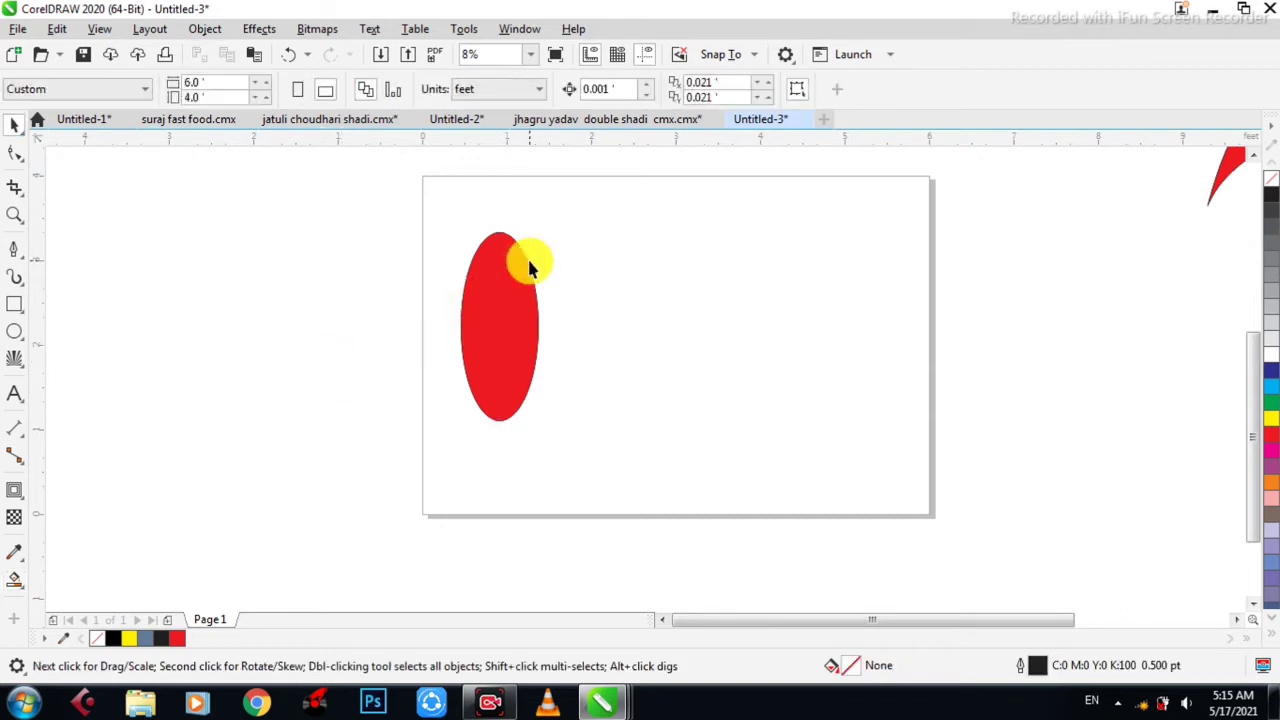
scroll(484, 283, up, 2)
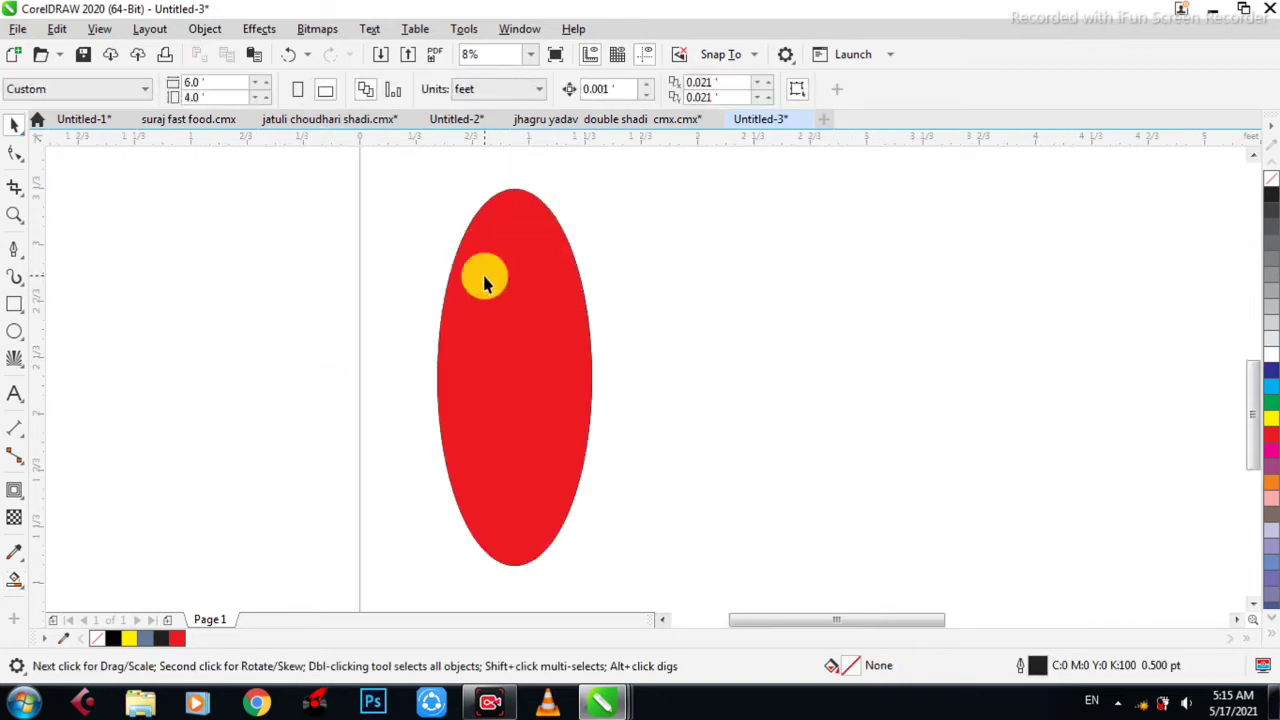
click(500, 416)
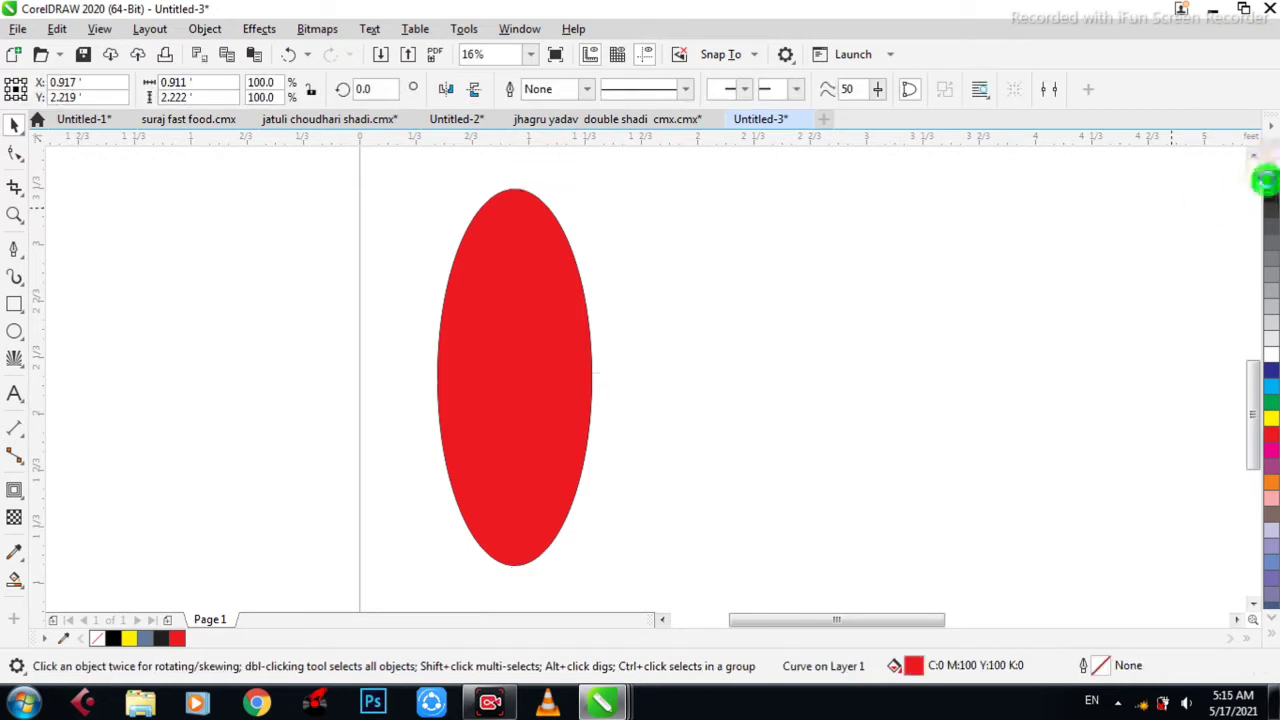
click(251, 296)
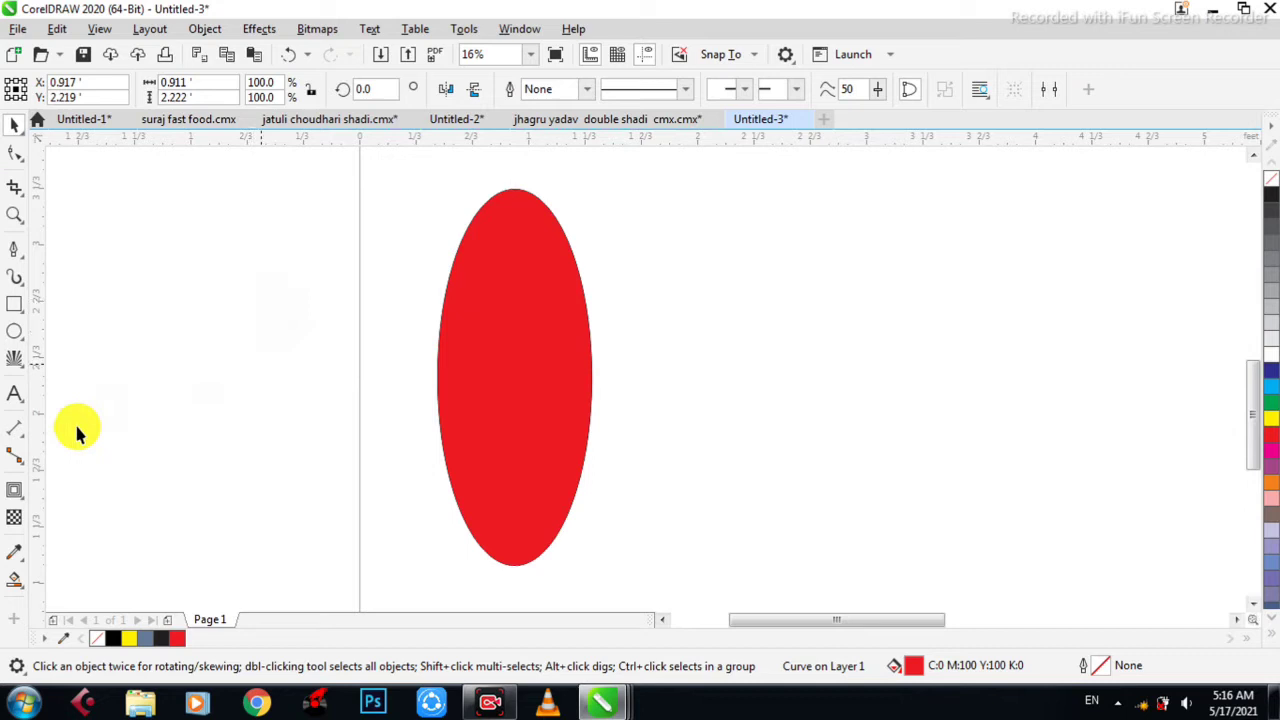
Apply a linear fountain transparency to the red ellipse, running horizontally from its left edge to its right edge
click(15, 516)
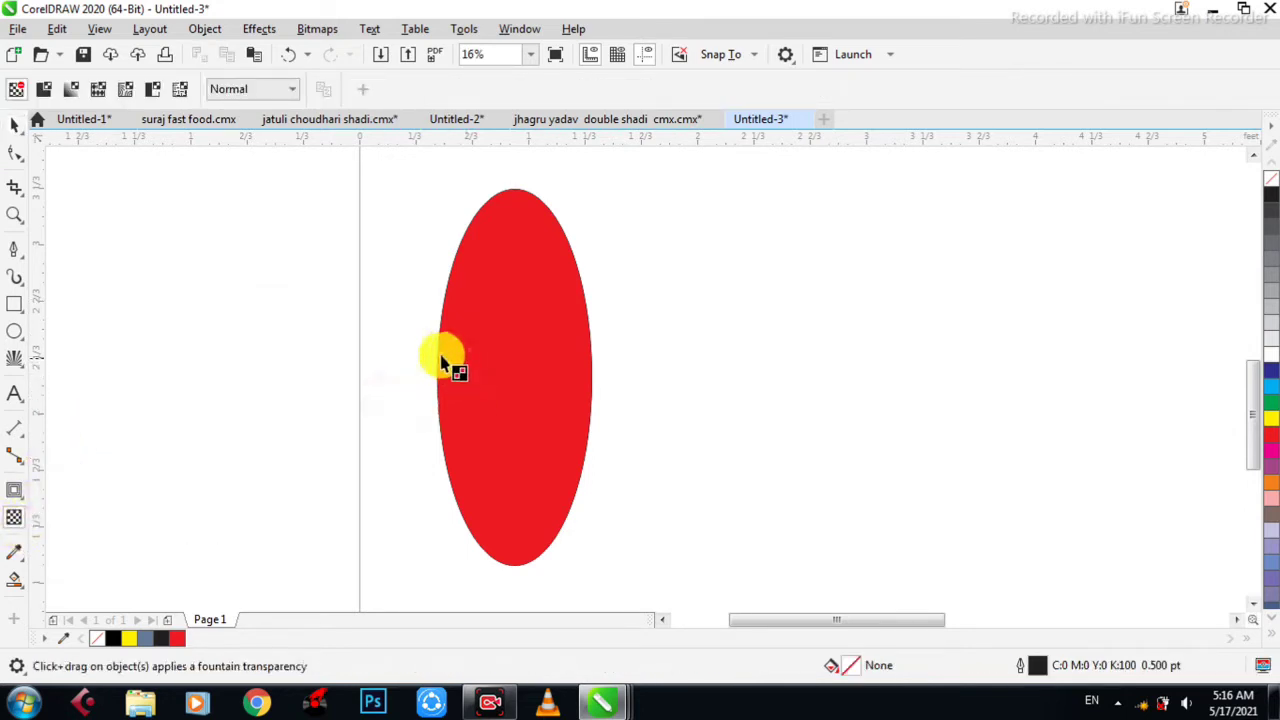
click(592, 372)
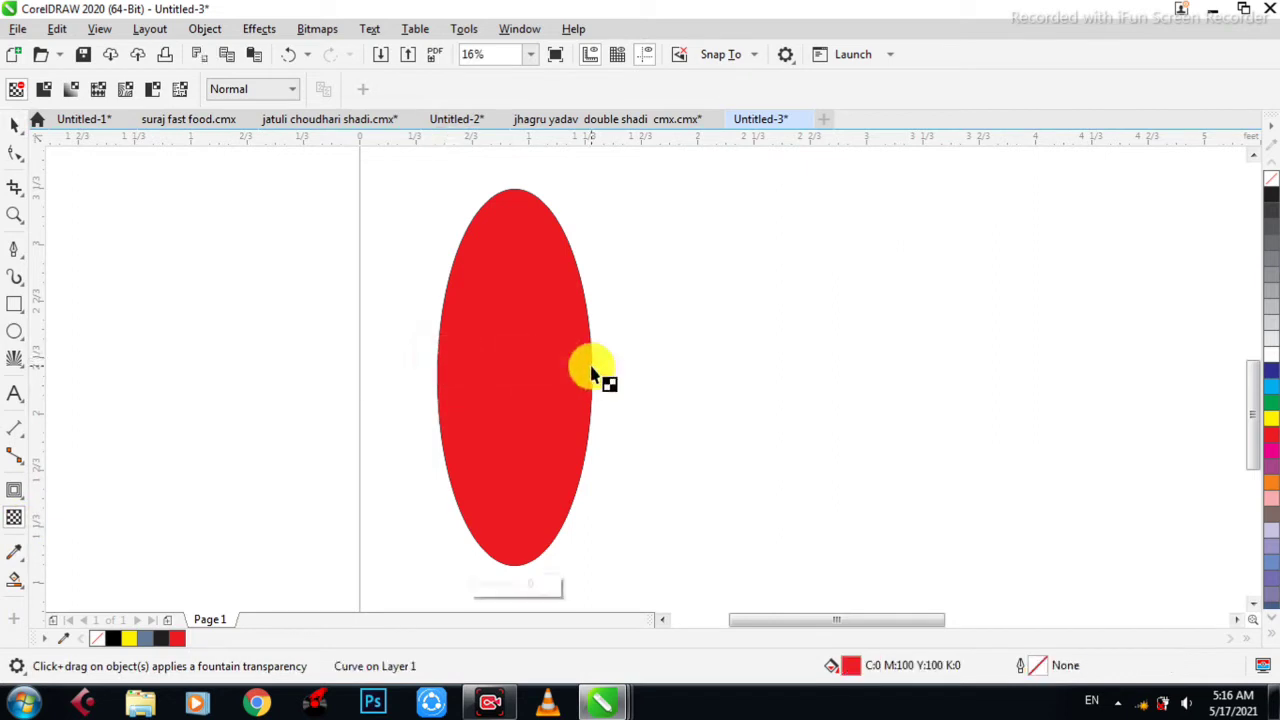
drag(448, 344, 583, 340)
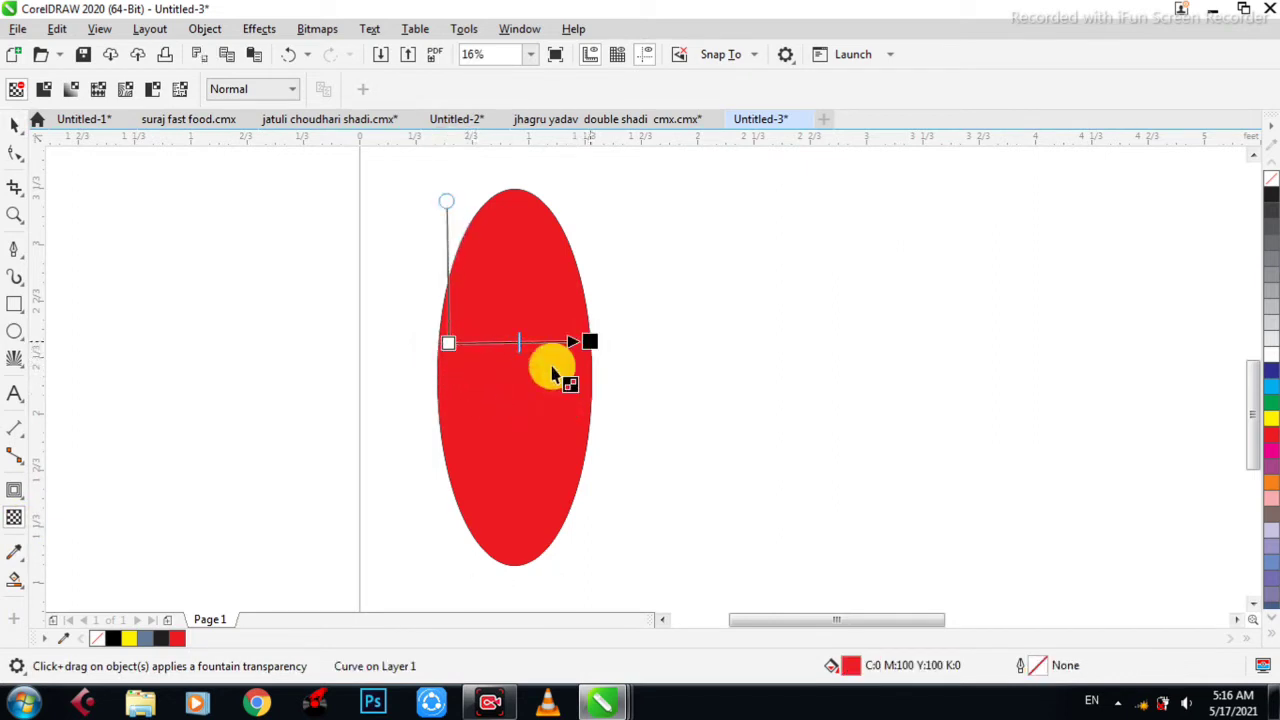
click(507, 389)
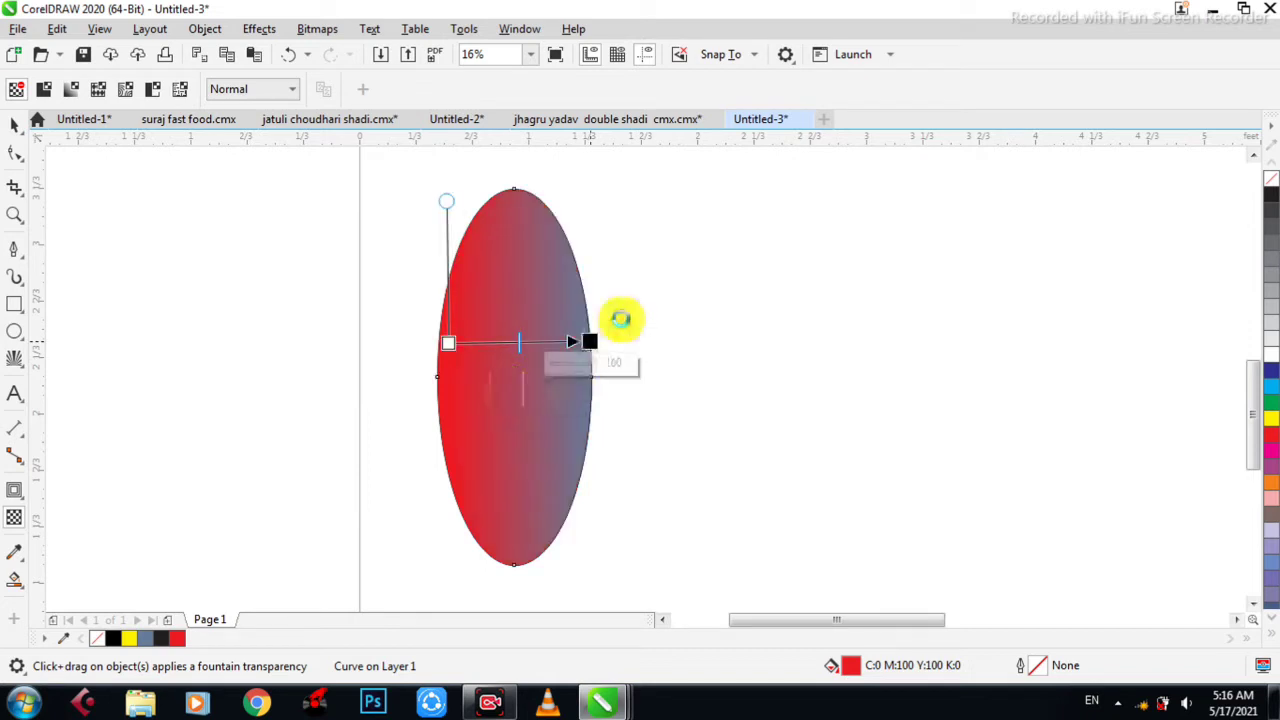
Try setting the end node of the ellipse's fountain transparency to white, and undo the change
click(590, 342)
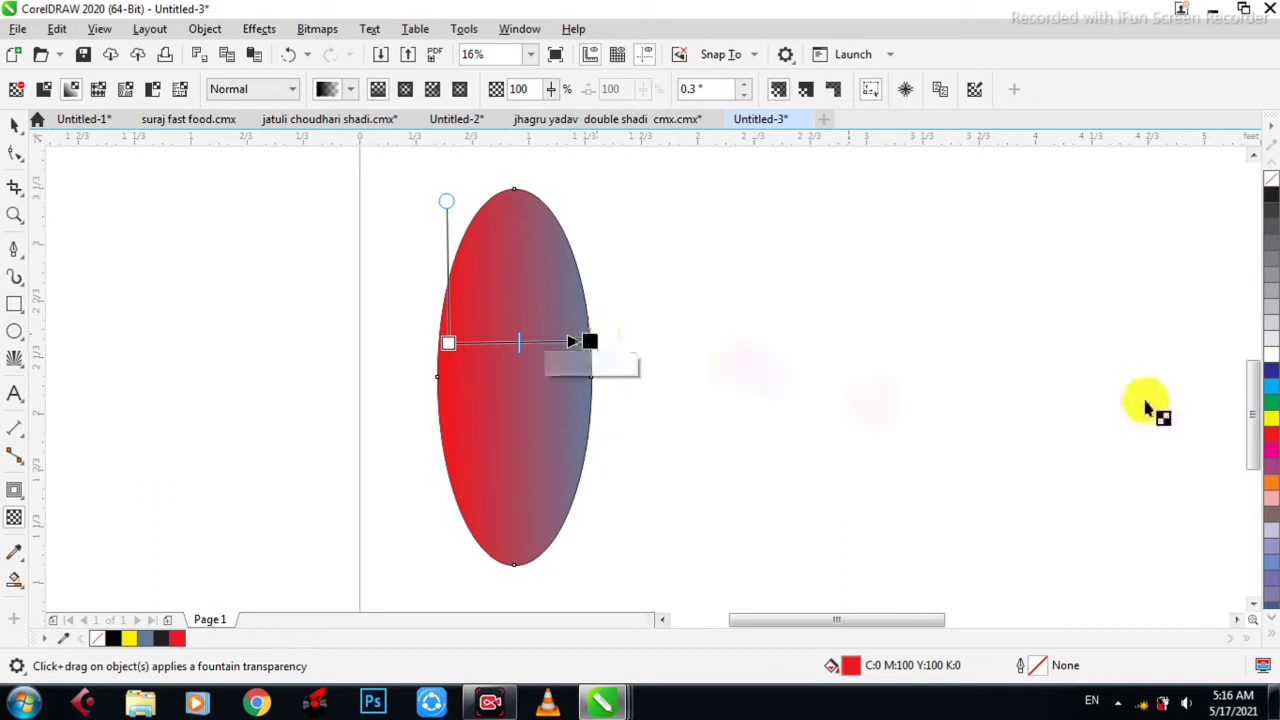
click(1268, 354)
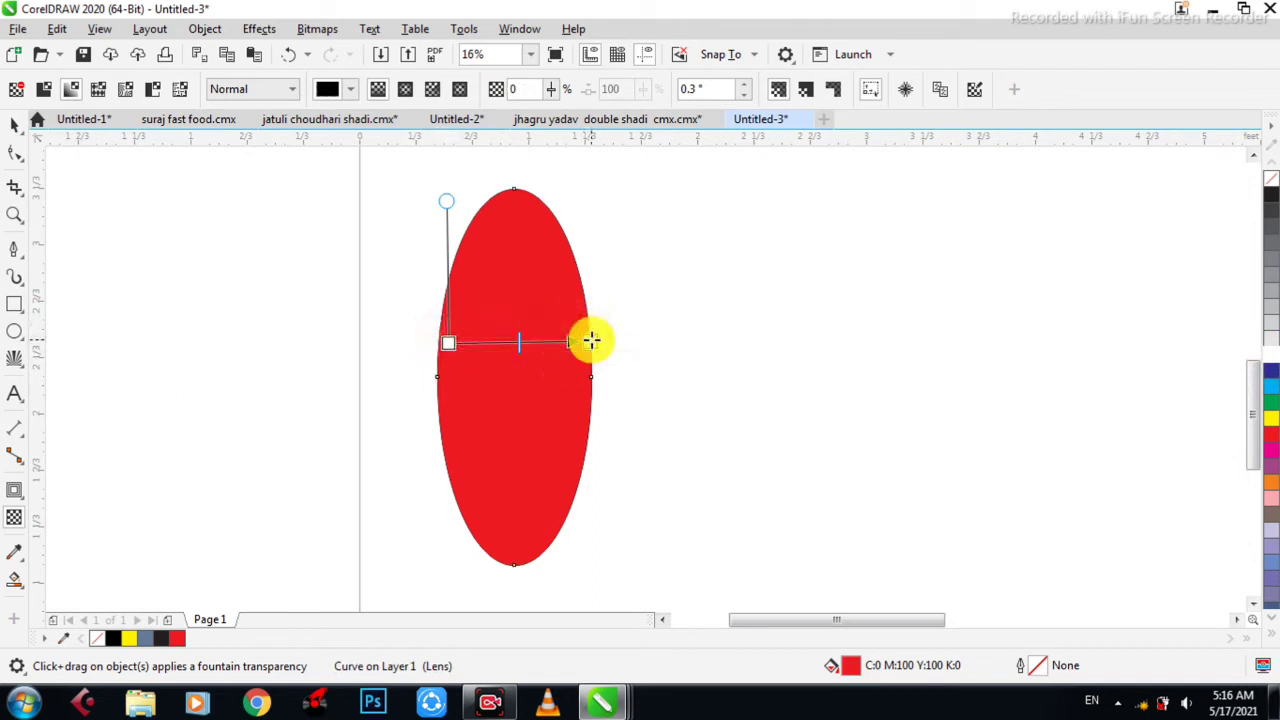
click(1271, 351)
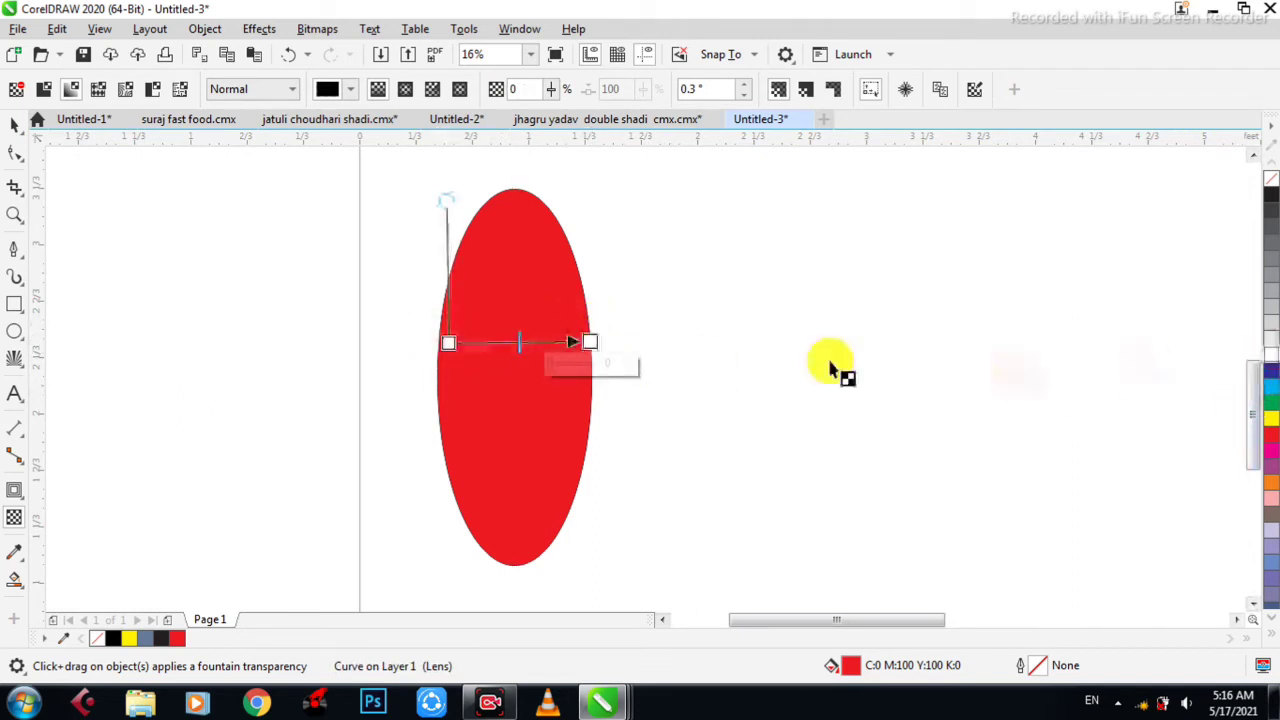
drag(528, 342, 566, 342)
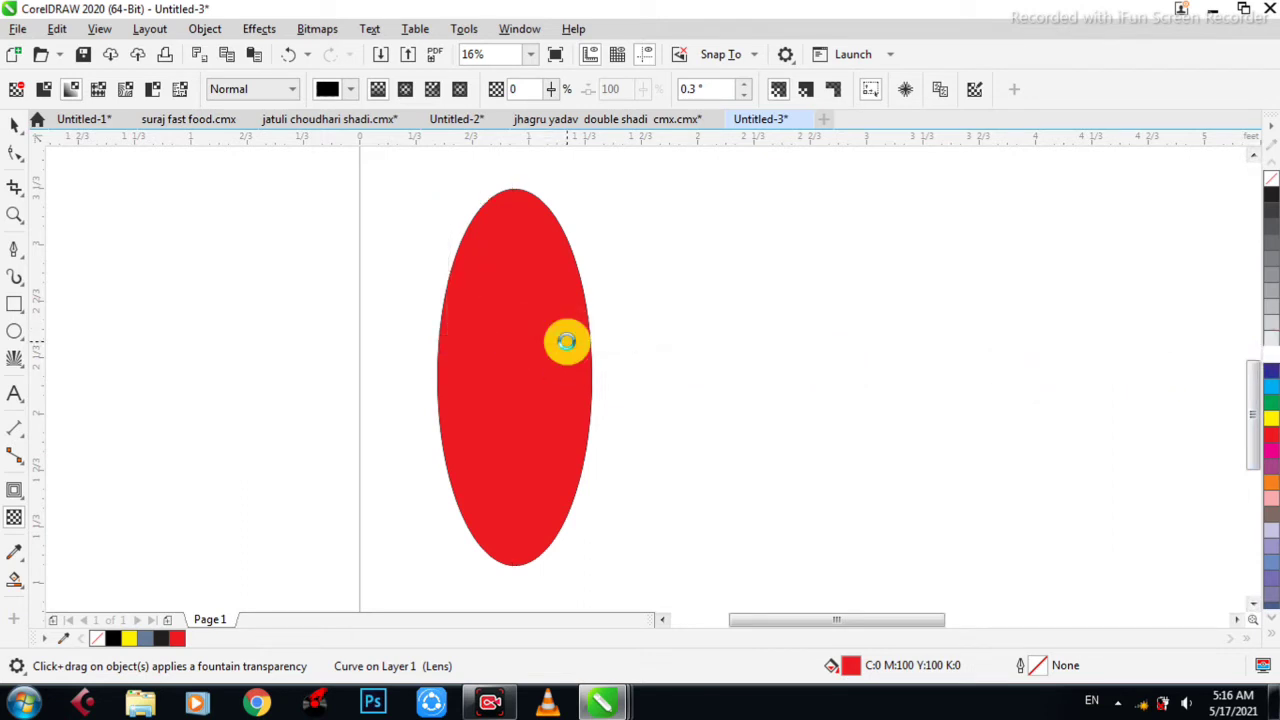
key(ctrl+z)
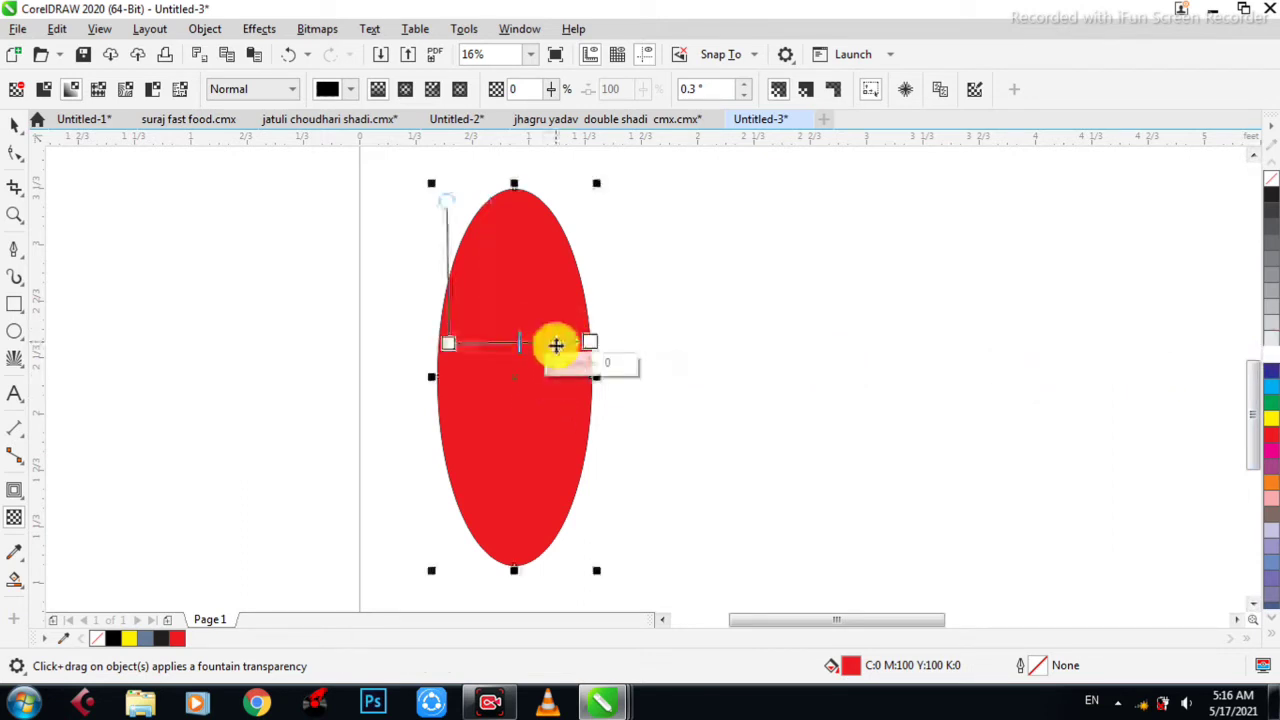
drag(564, 361, 597, 365)
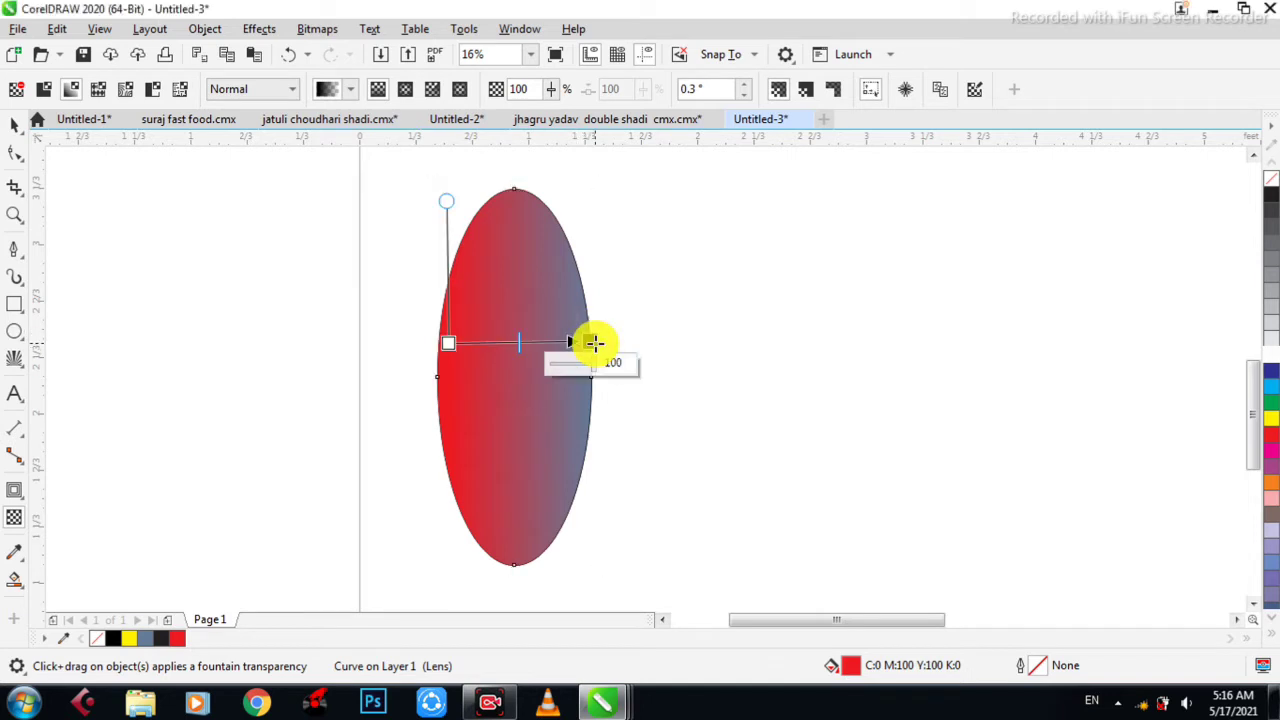
drag(588, 343, 594, 343)
click(594, 343)
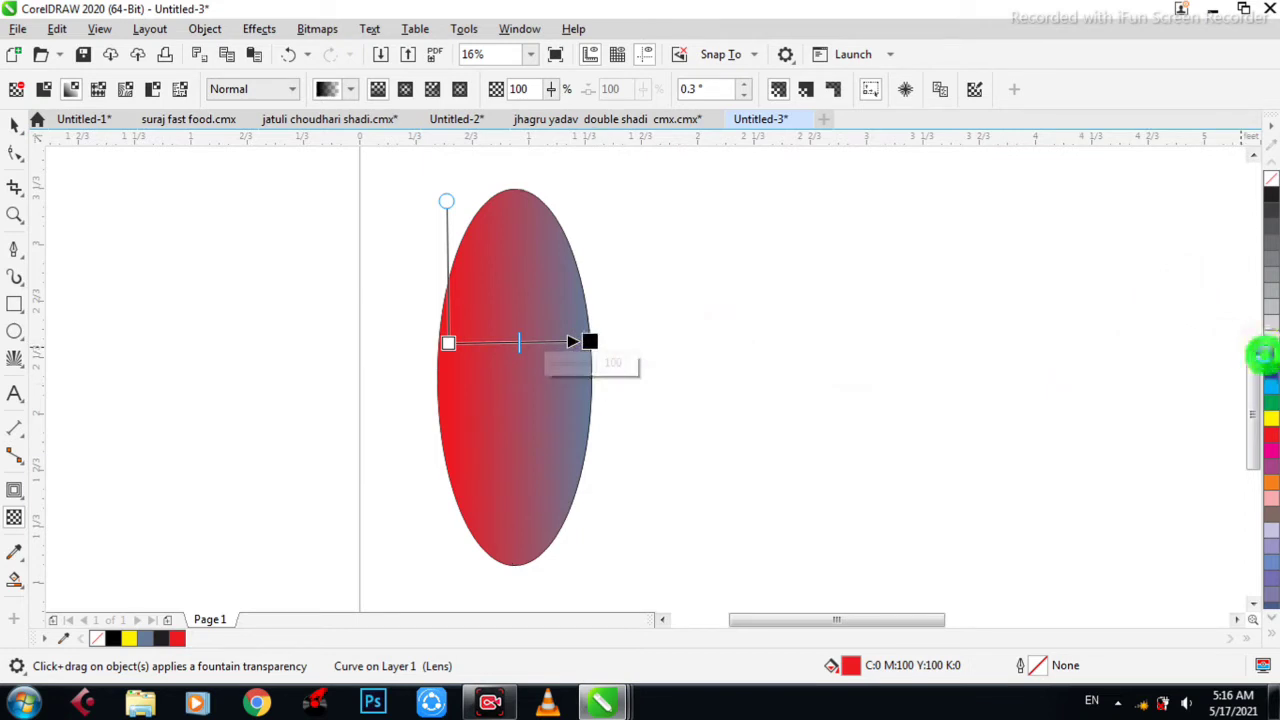
Give the ellipse a white outline and set the end node of its fountain transparency to white
right_click(1266, 355)
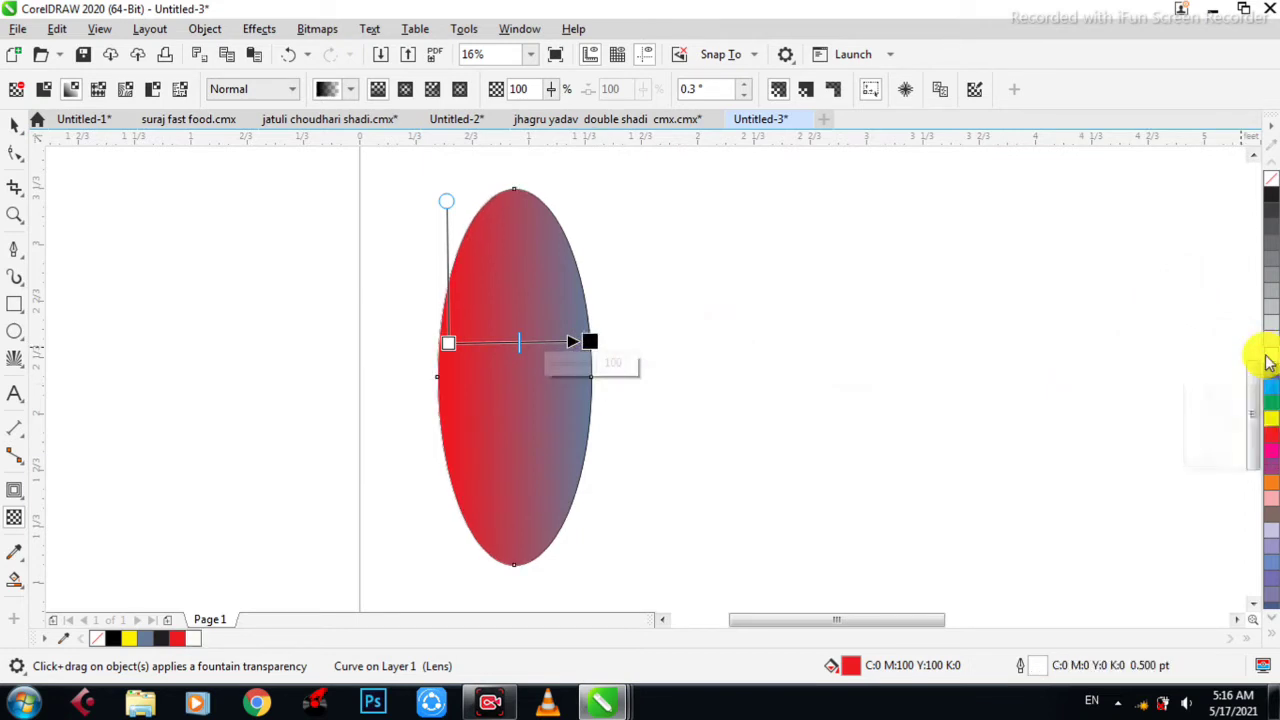
click(1266, 358)
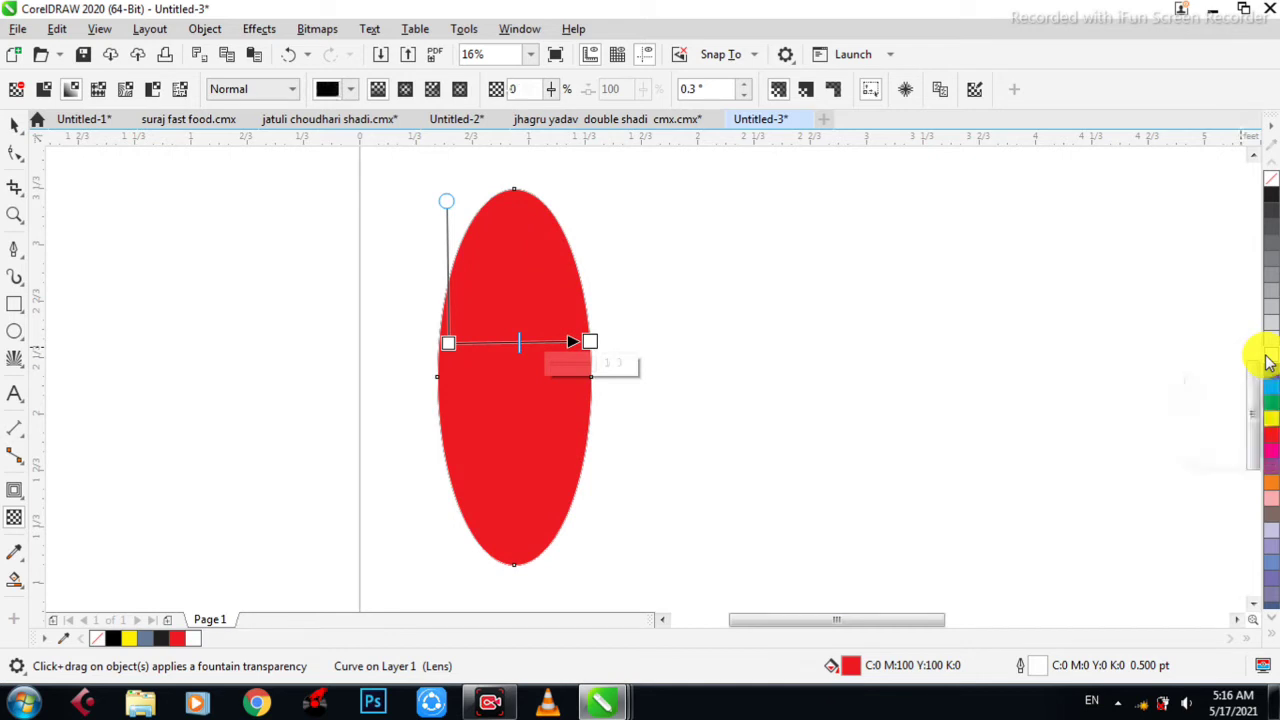
click(1266, 356)
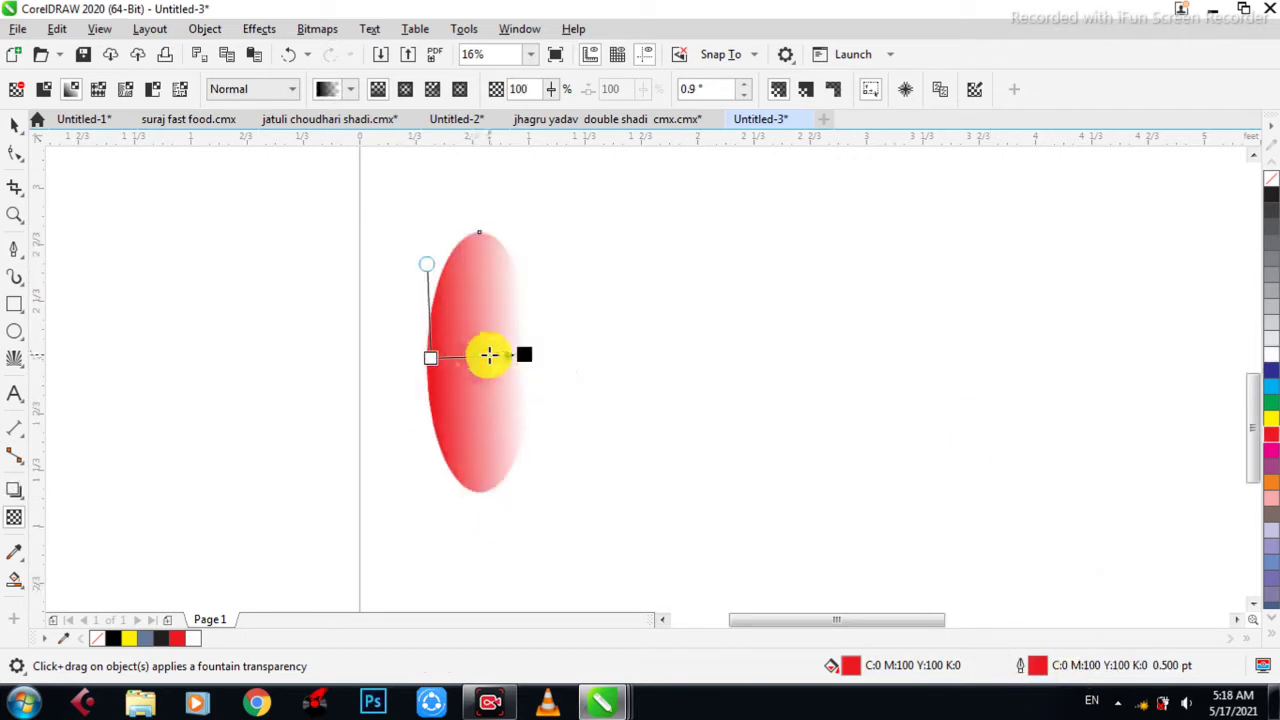
Adjust the midpoint of the red ellipse's fountain transparency so the red reaches further toward its faded right side
click(489, 354)
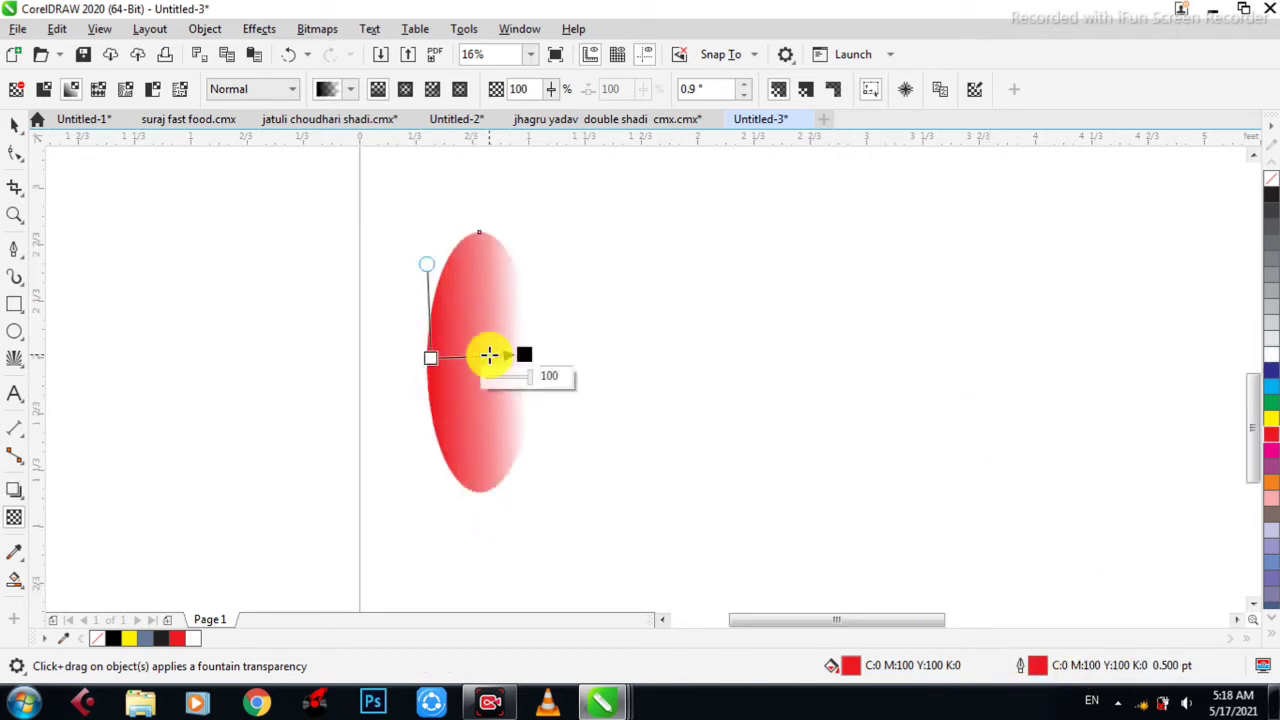
drag(489, 355, 501, 354)
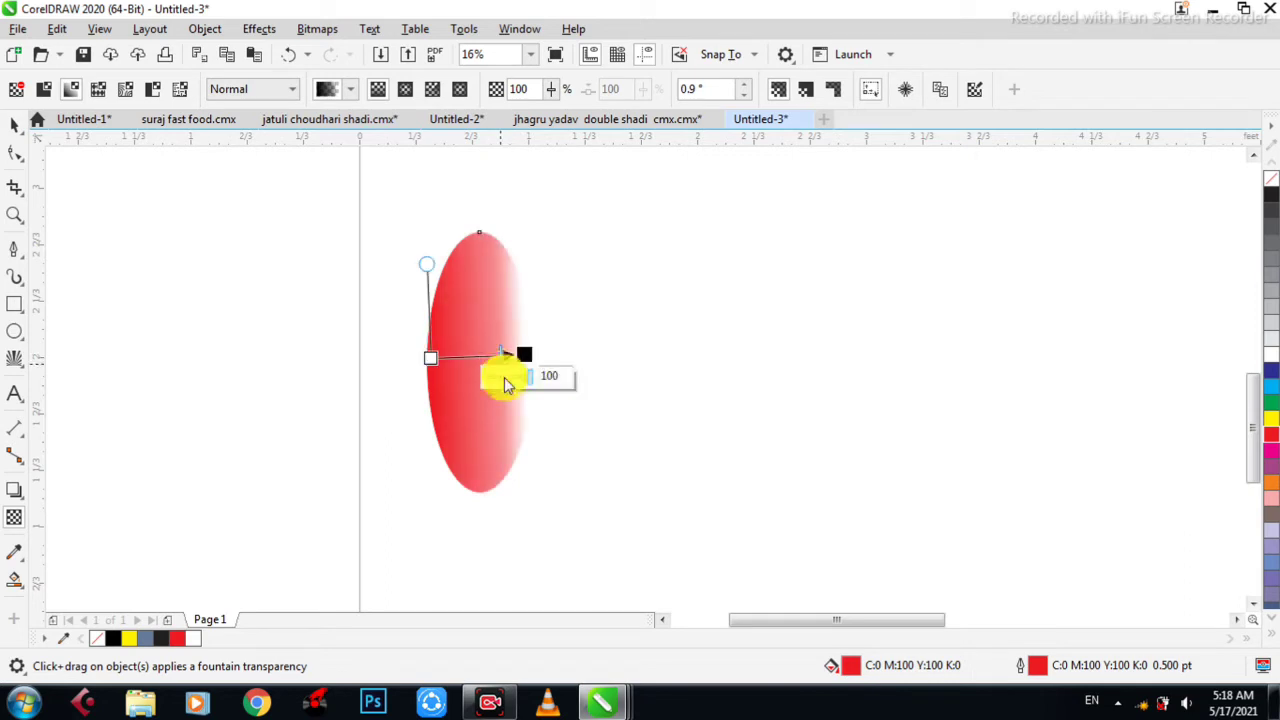
click(493, 357)
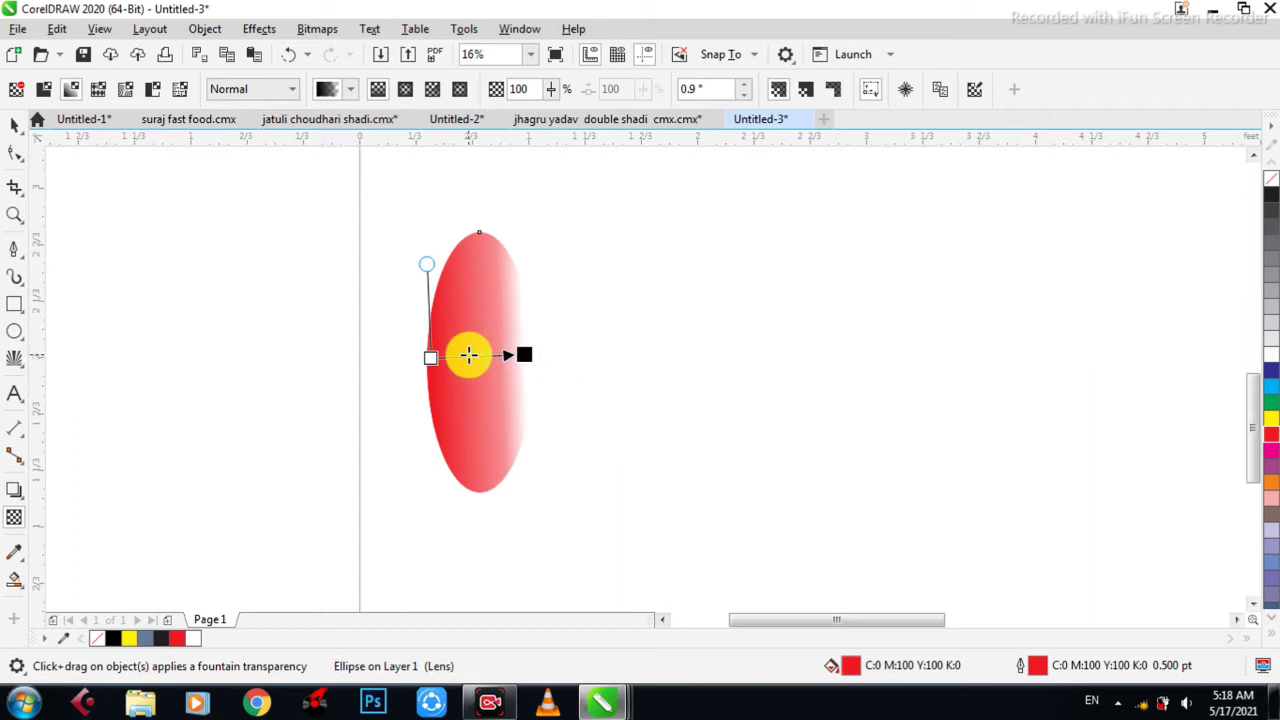
click(469, 355)
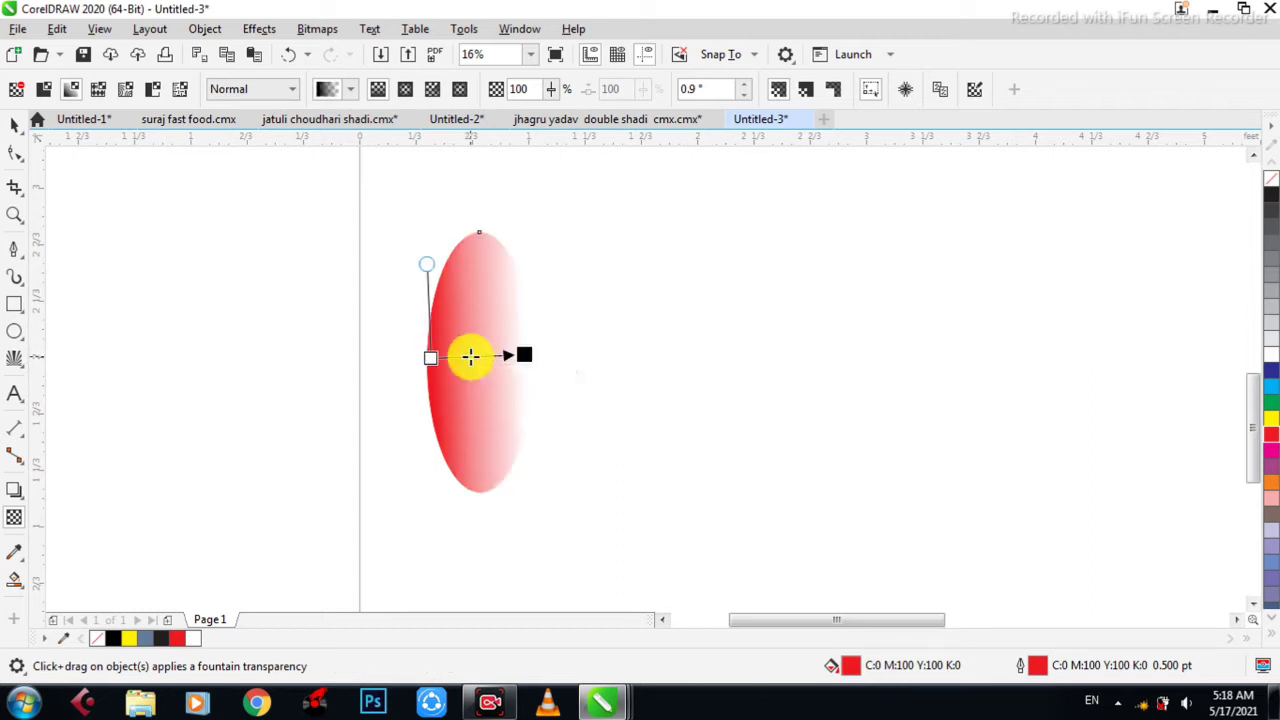
mouse_move(447, 356)
mouse_down()
mouse_move(460, 383)
mouse_move(463, 370)
mouse_up()
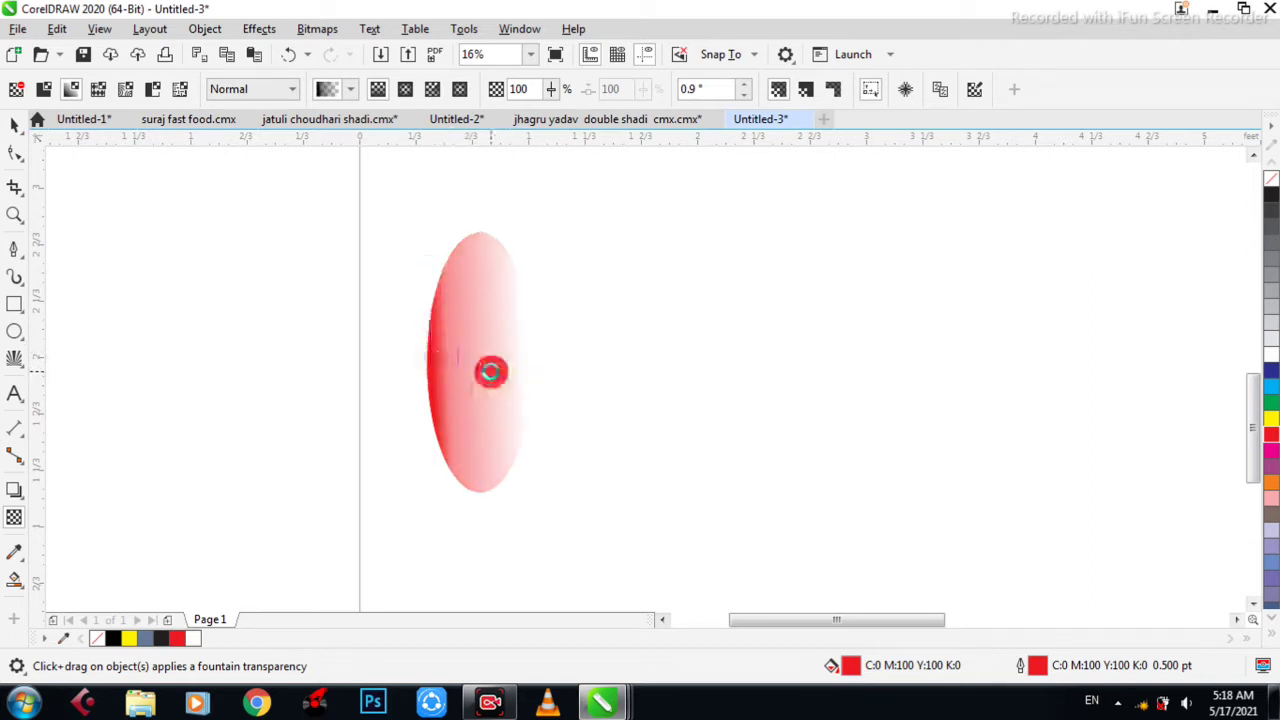
click(490, 372)
click(474, 357)
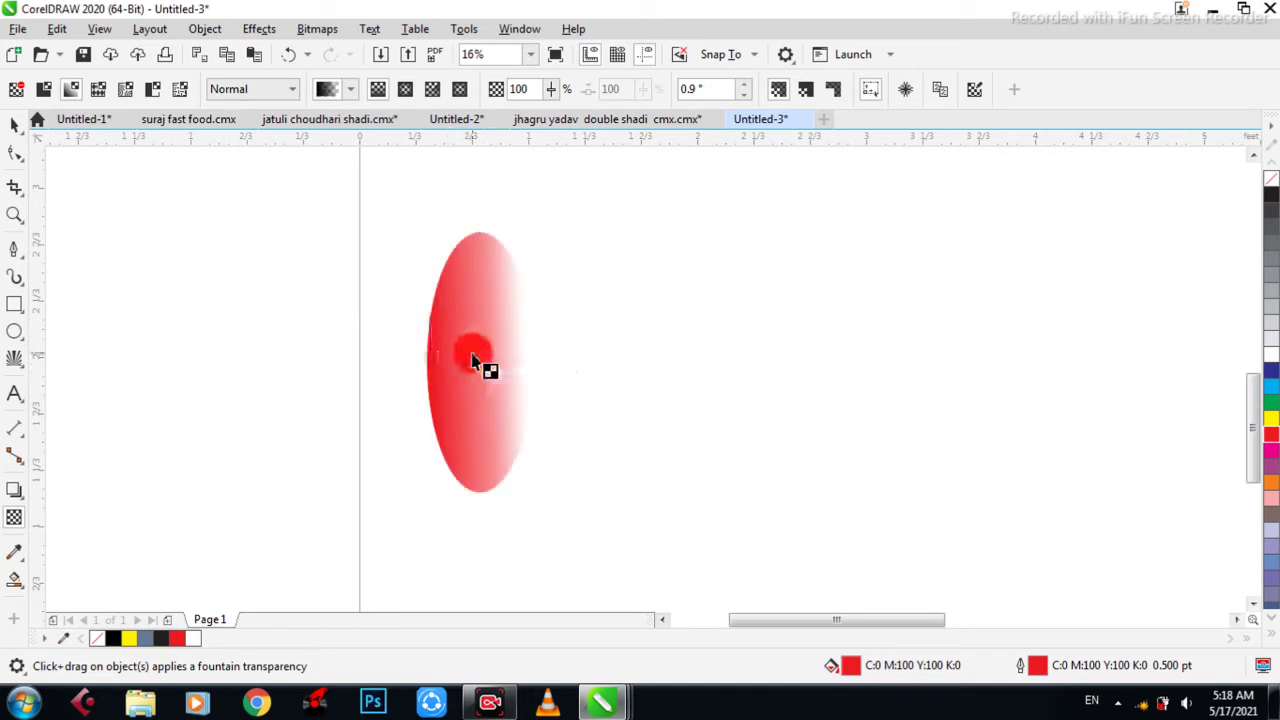
click(474, 360)
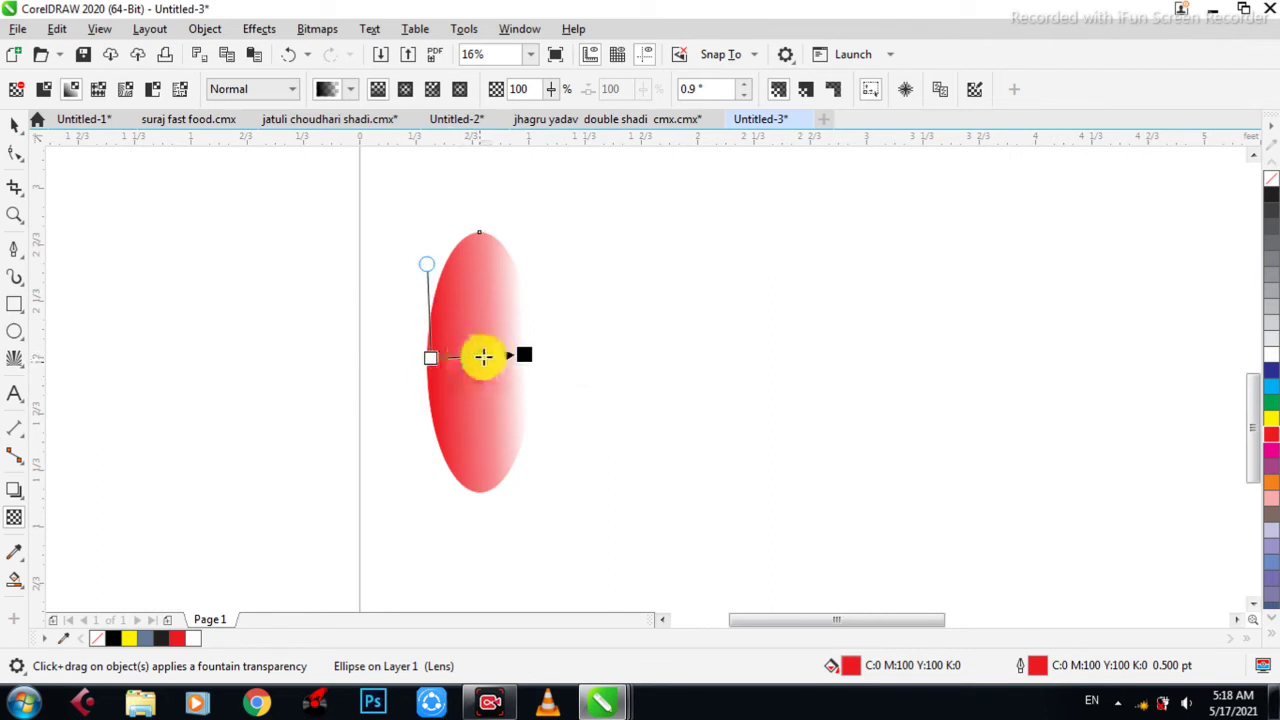
click(479, 360)
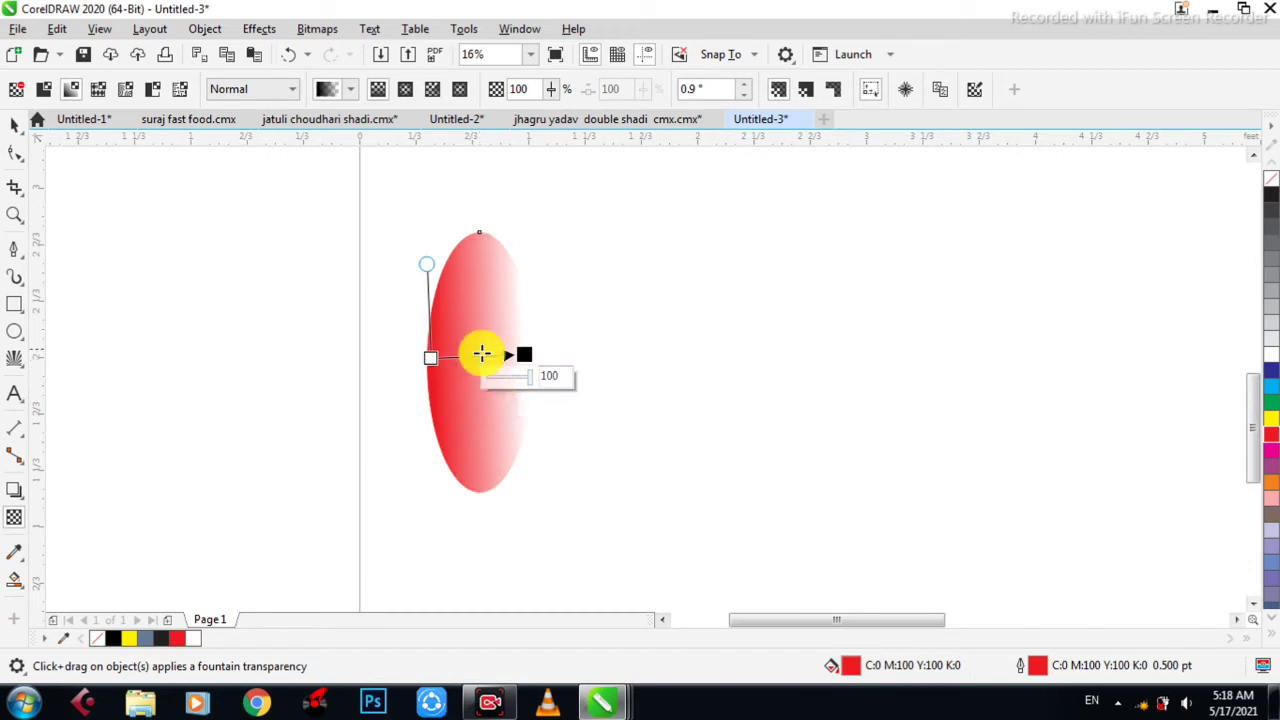
scroll(479, 360, up, 1)
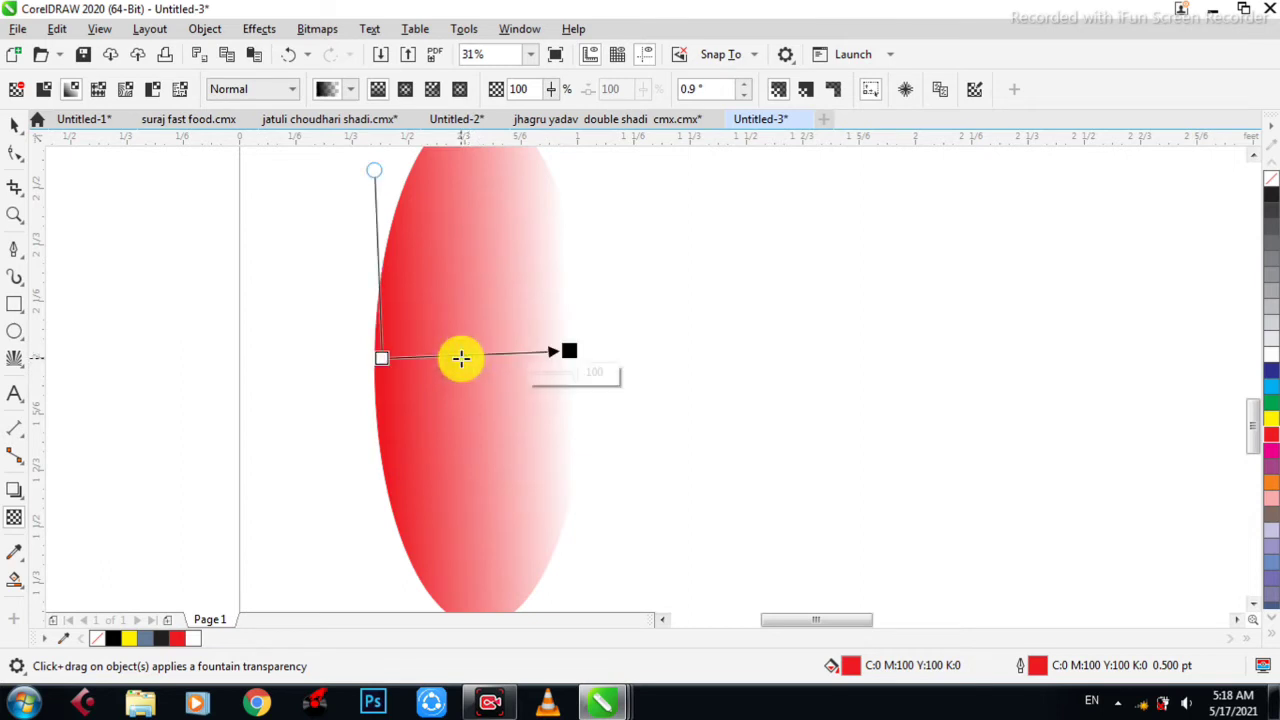
scroll(460, 358, down, 1)
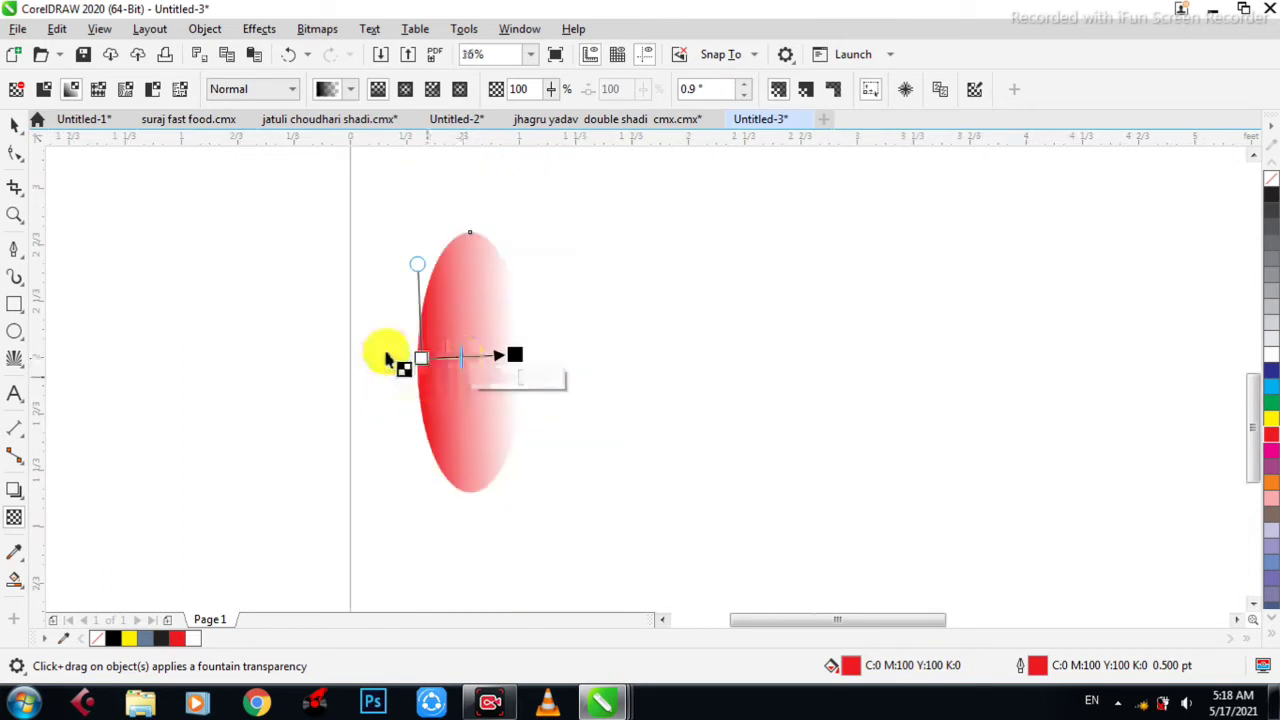
Deselect the red ellipse, reselect it with the Pick tool and duplicate it
click(18, 126)
click(194, 277)
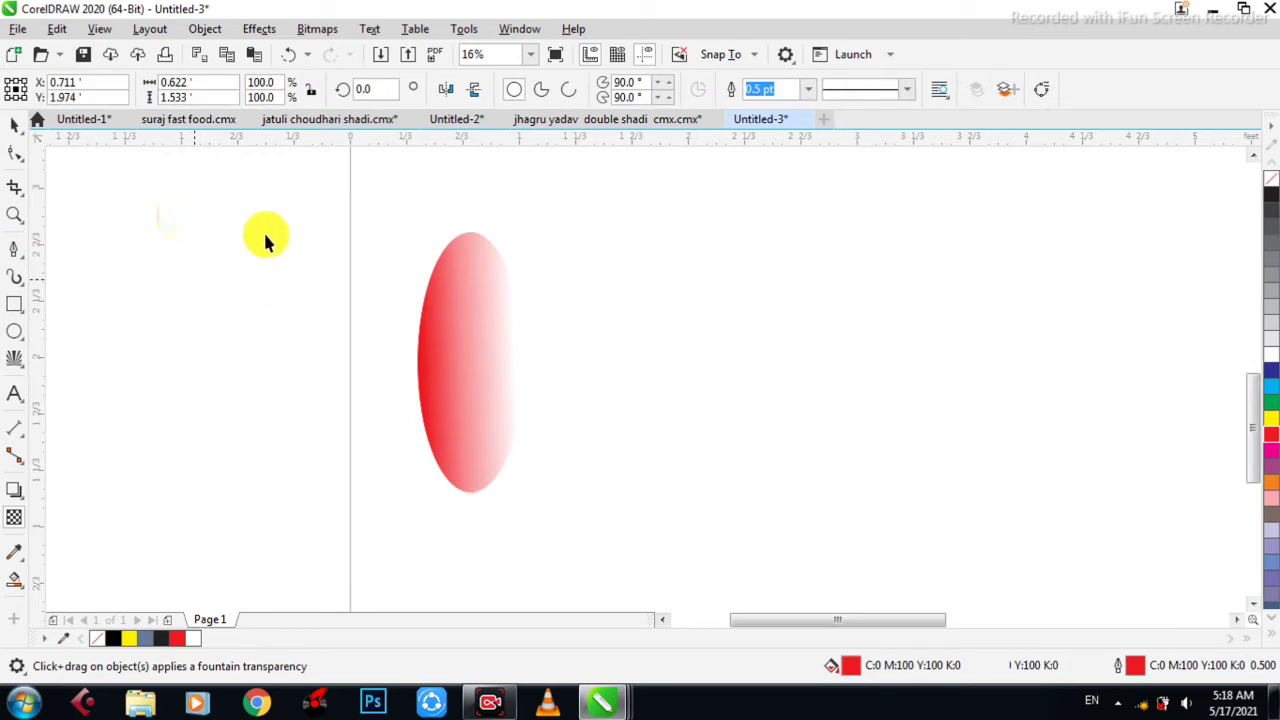
key(space)
click(442, 328)
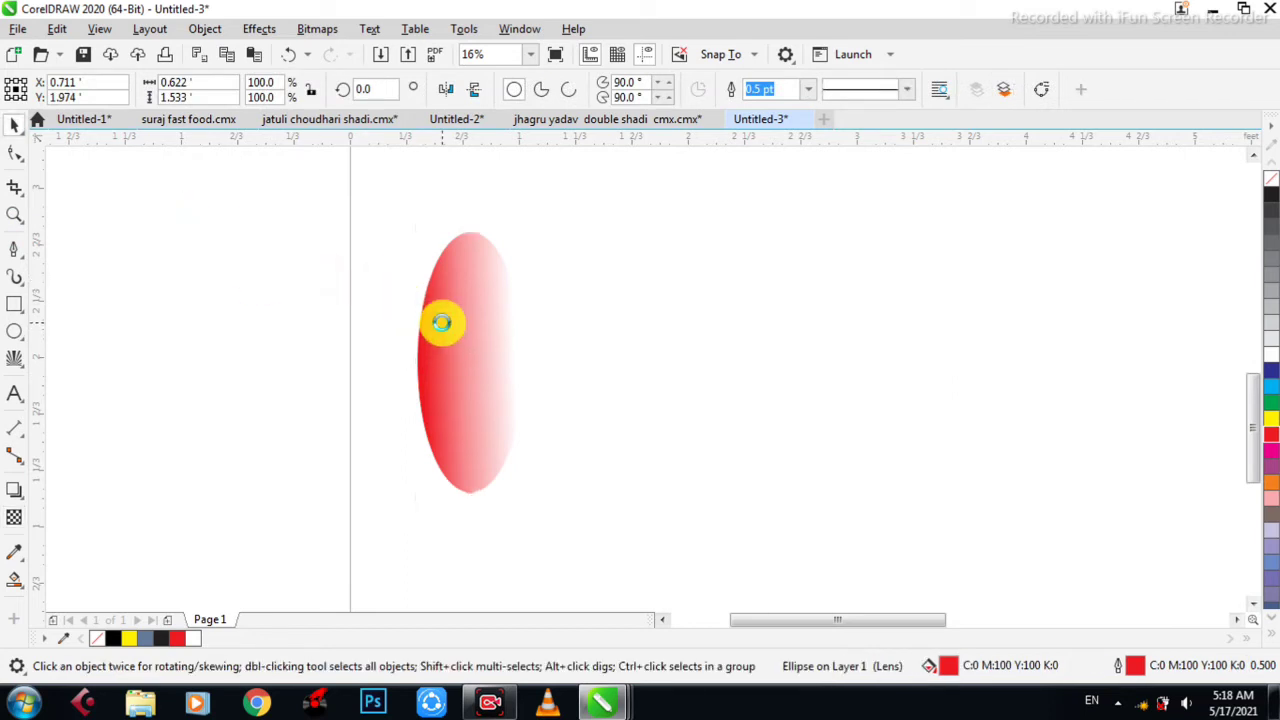
key(ctrl+d)
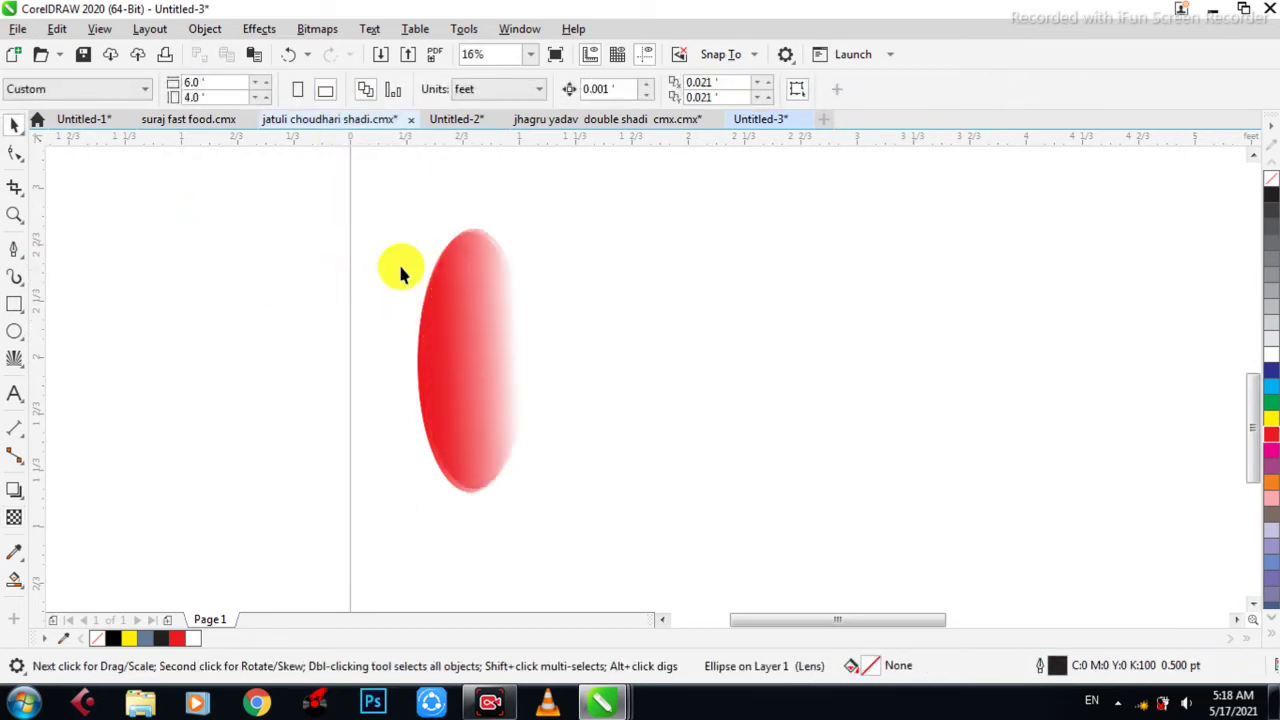
Mirror the duplicate ellipse horizontally and nudge it until it lines up with the original as one petal
click(460, 297)
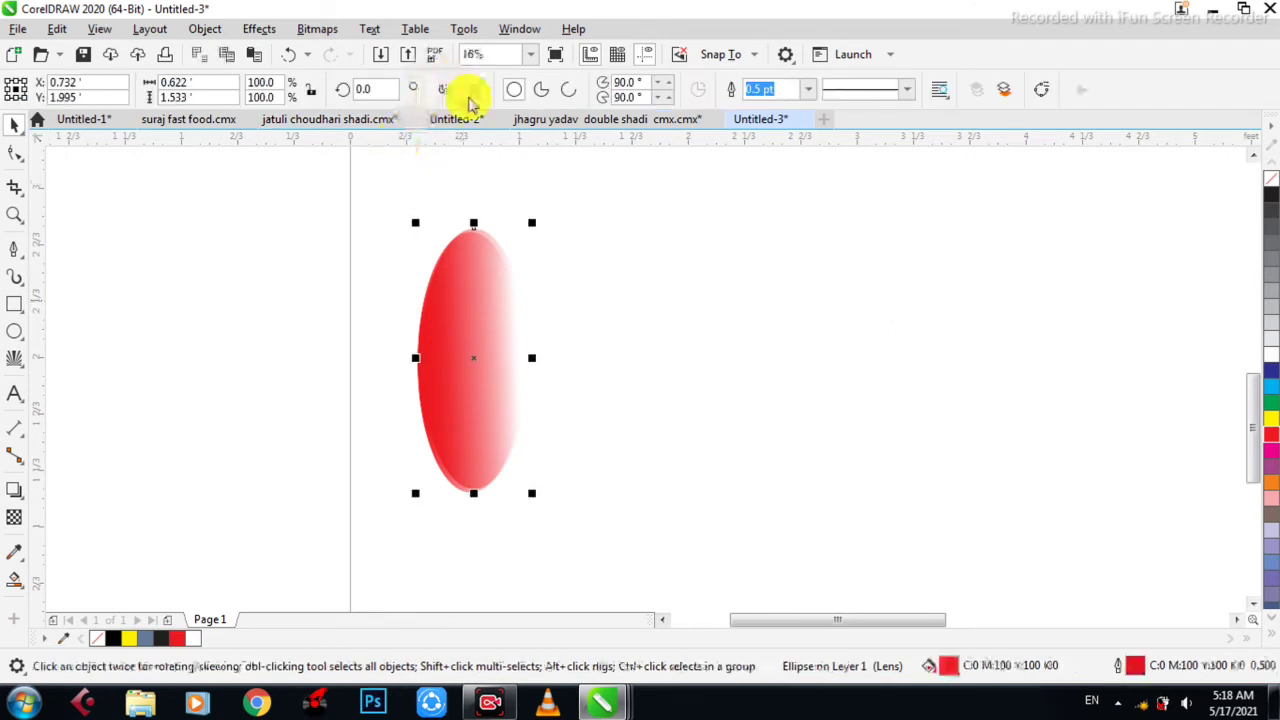
click(445, 89)
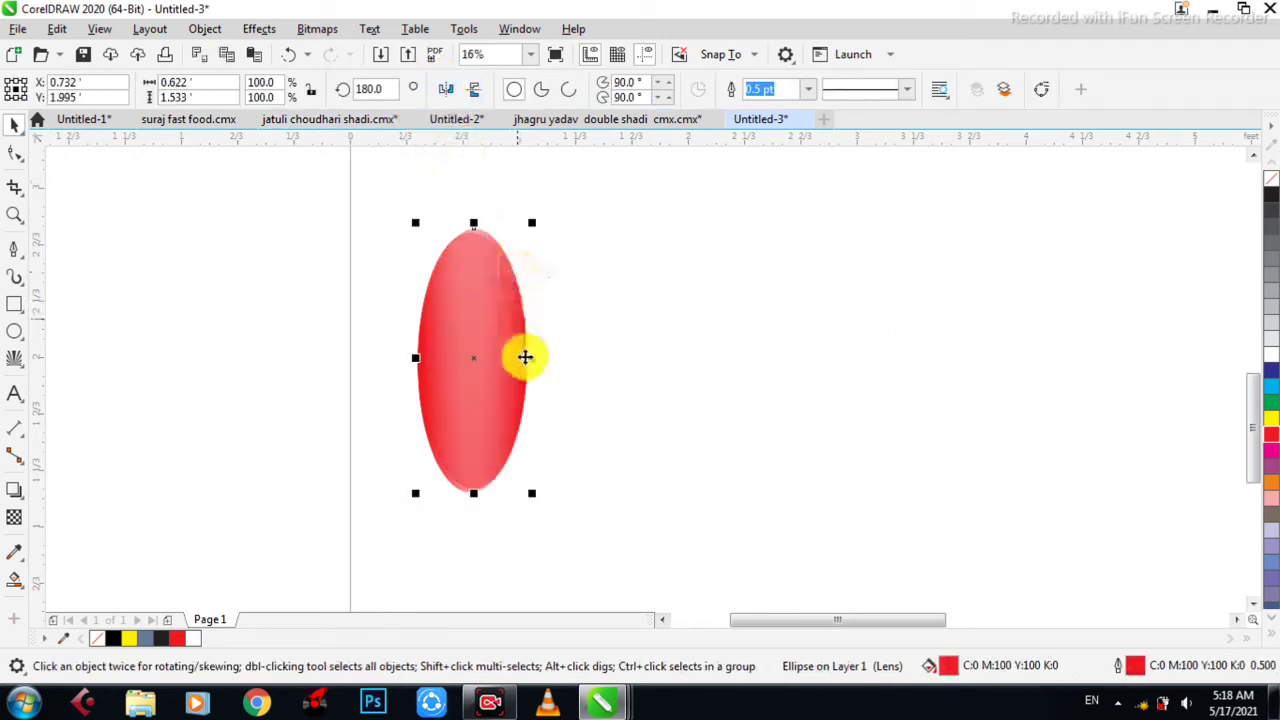
key(Down)
key(Down)
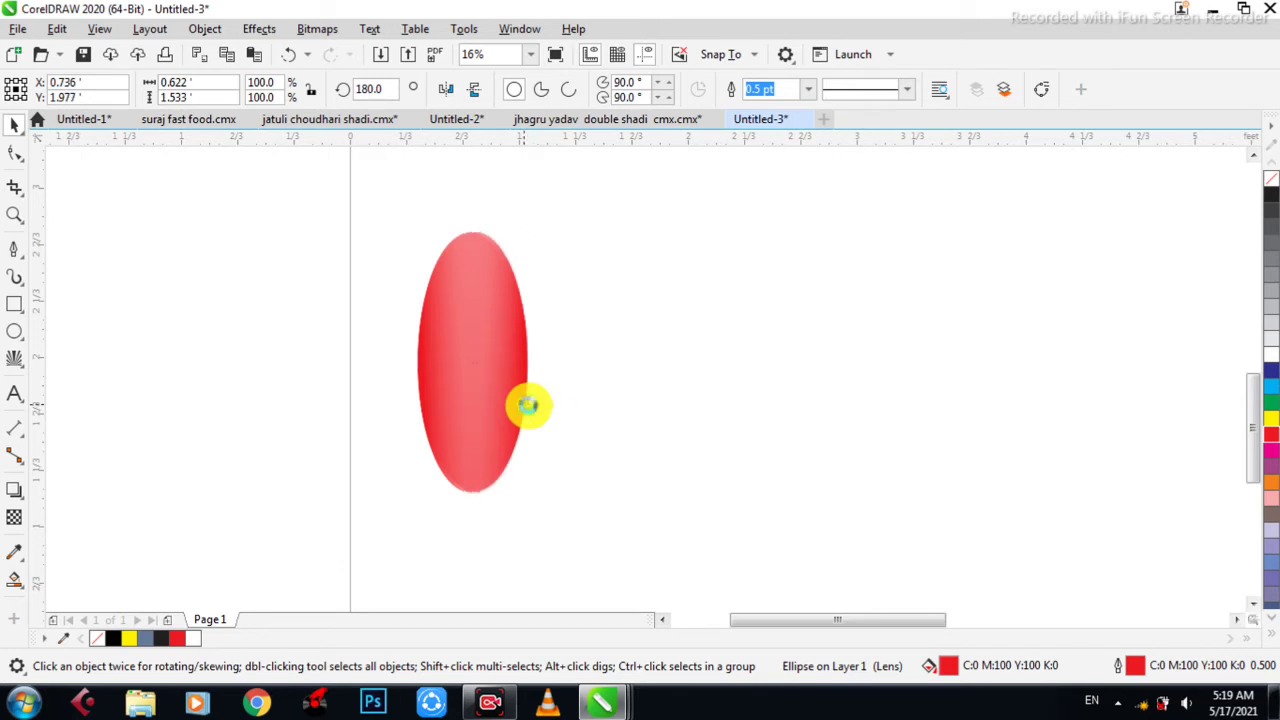
Select both overlapping ellipses and group them into a single petal
click(14, 124)
click(322, 272)
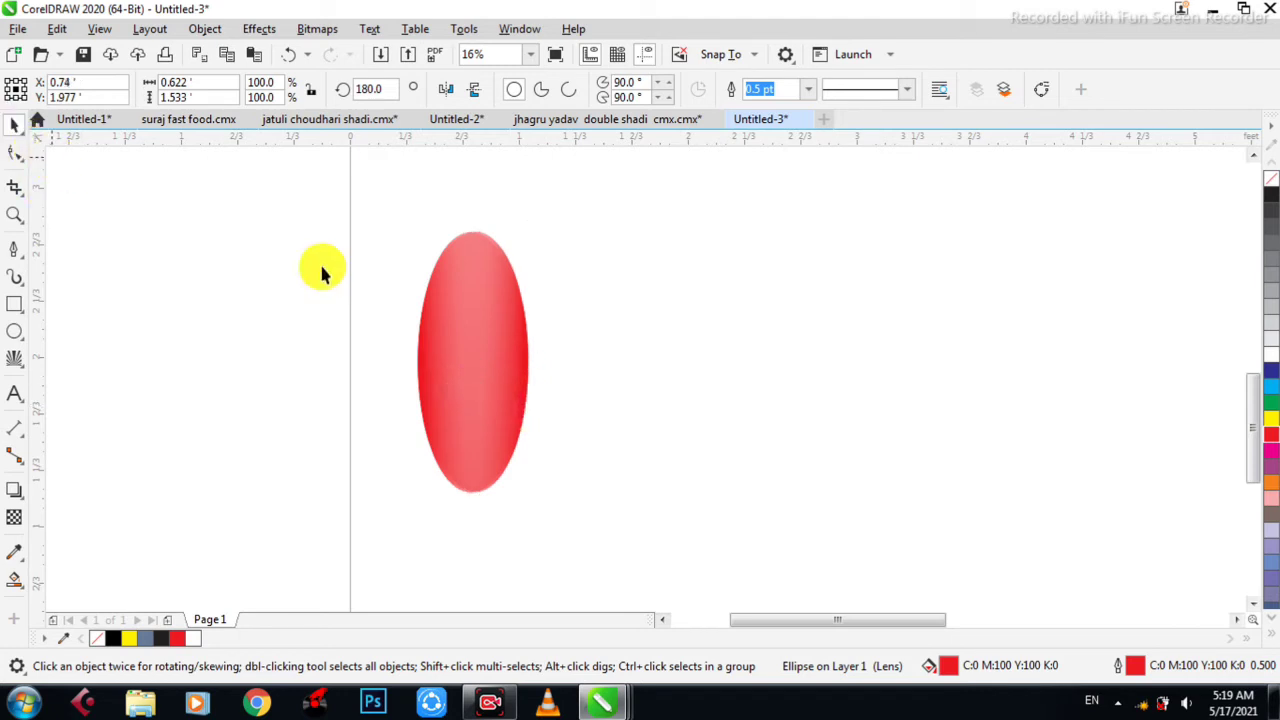
drag(254, 203, 593, 556)
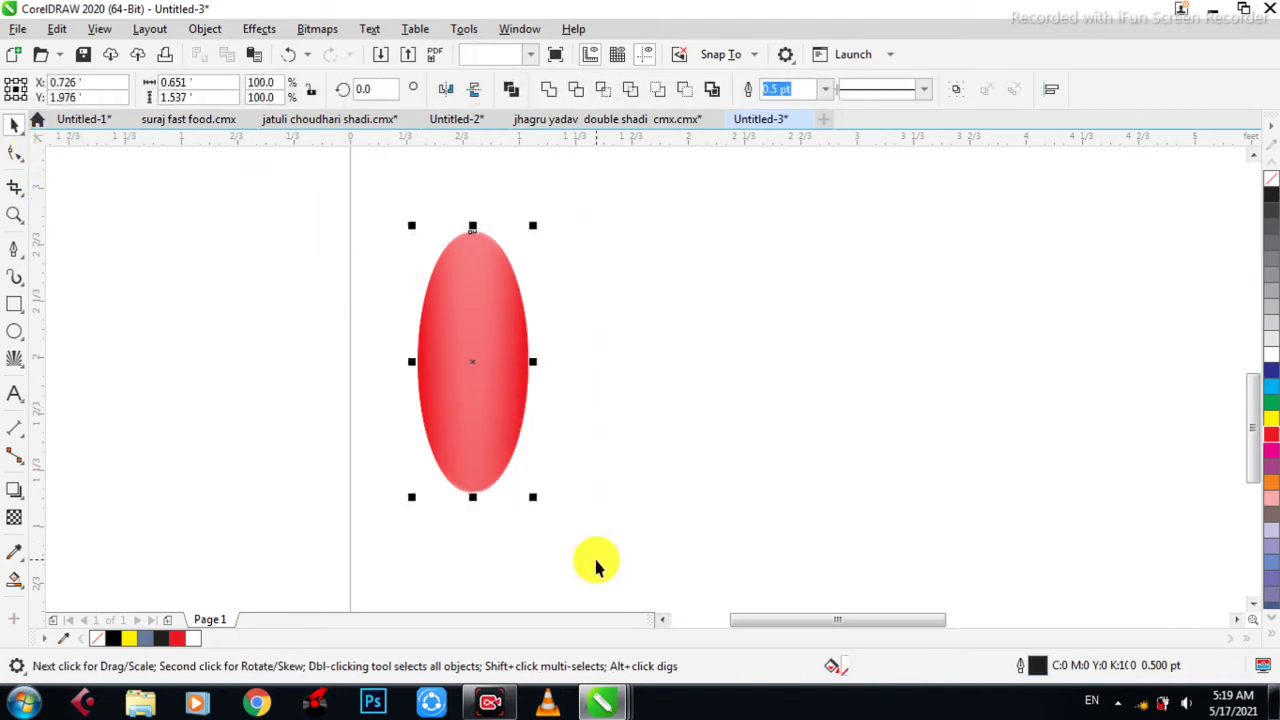
key(ctrl+g)
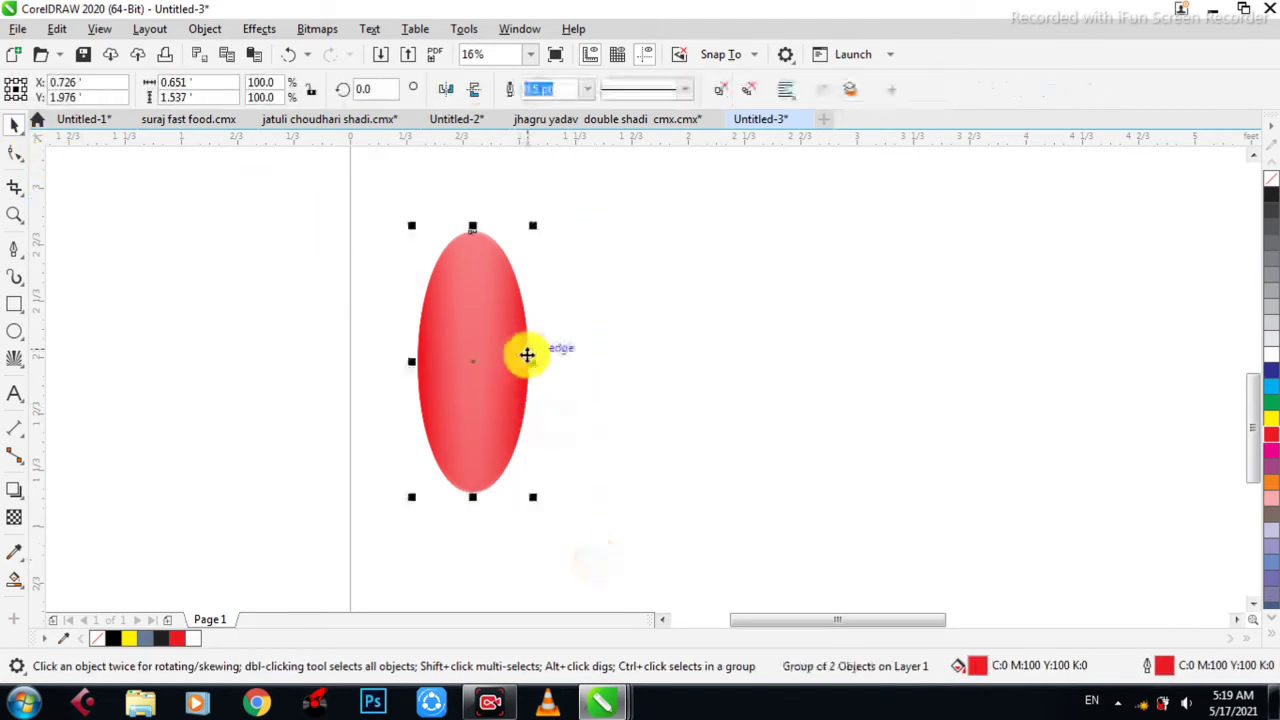
Move the petal's rotation centre to its bottom tip and create a copy rotated 30 degrees clockwise about that point
click(510, 350)
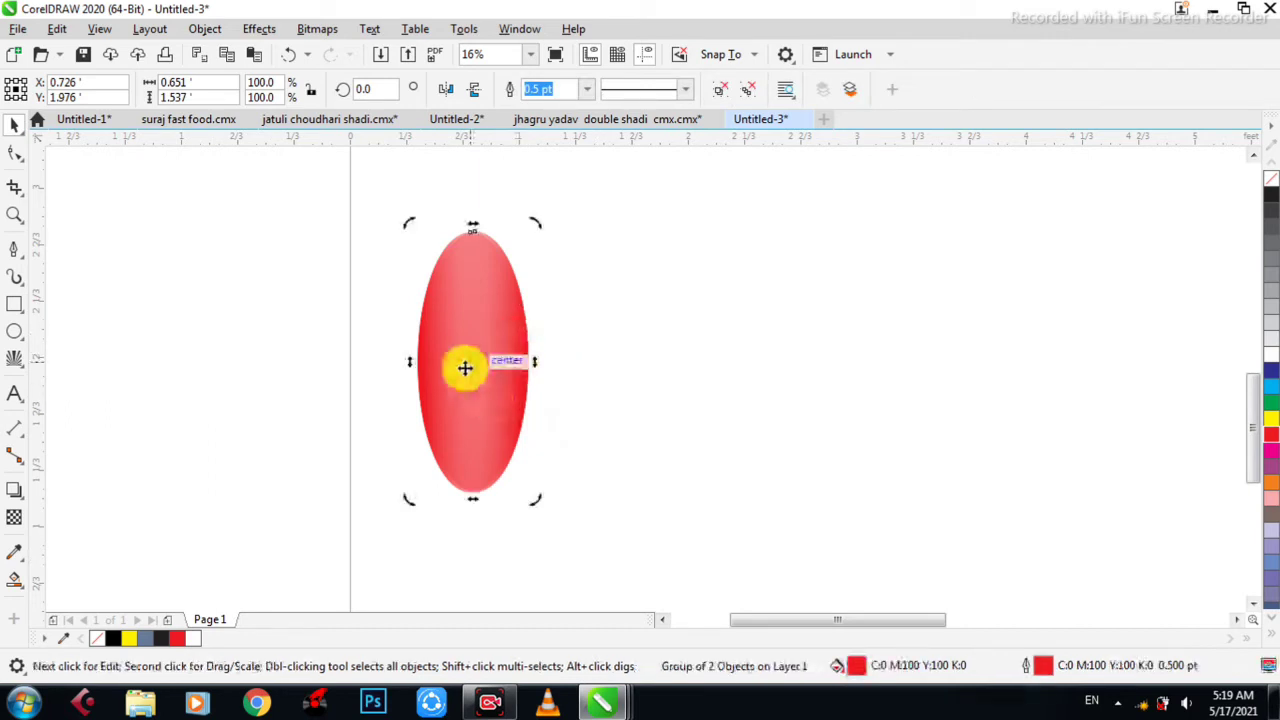
mouse_move(469, 372)
mouse_down()
mouse_move(469, 510)
mouse_move(474, 491)
mouse_up()
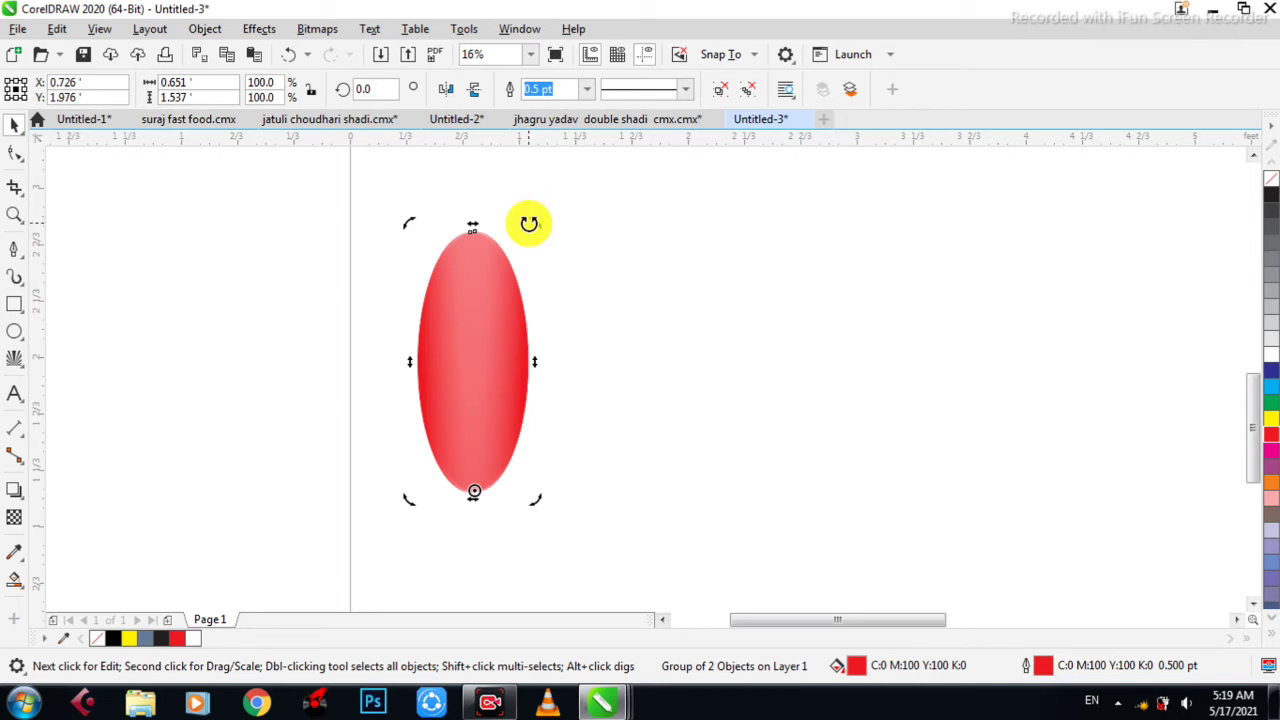
drag(529, 222, 597, 345)
right_click(597, 345)
key(Escape)
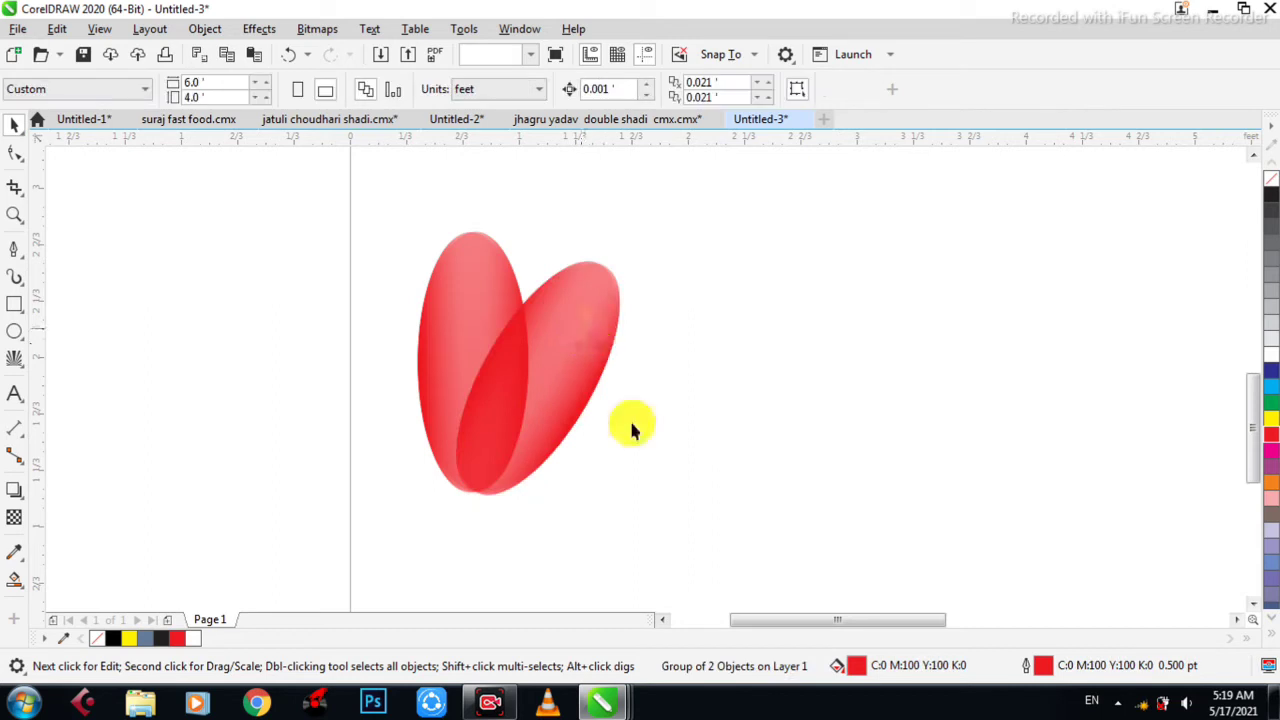
Repeat the 30-degree rotated copy three times to fan the petals clockwise until the newest points to the lower right
click(540, 366)
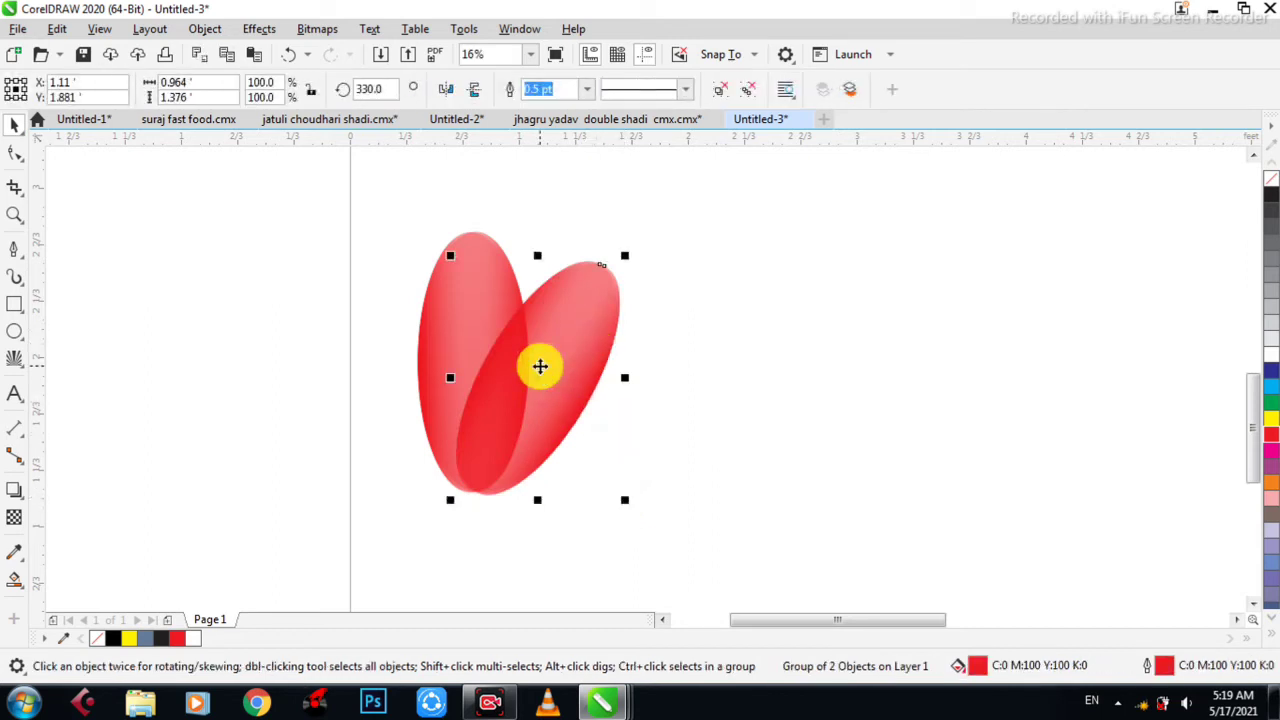
key(ctrl+r)
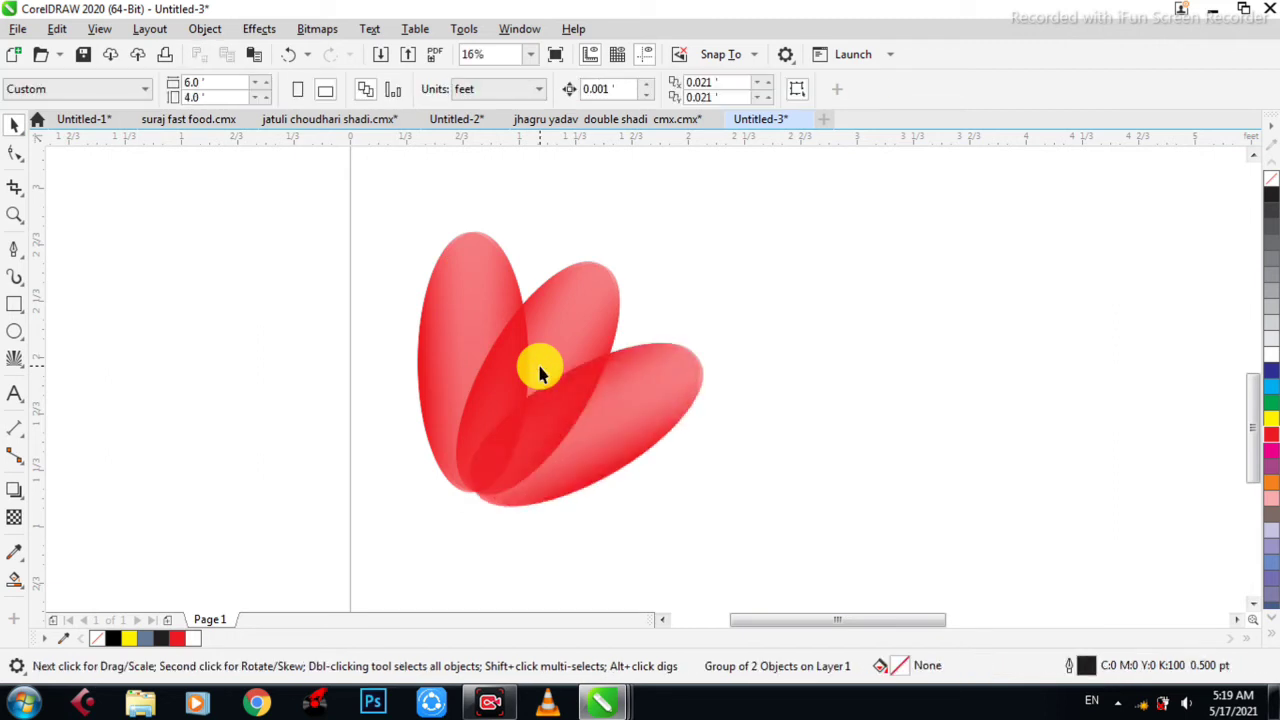
click(588, 426)
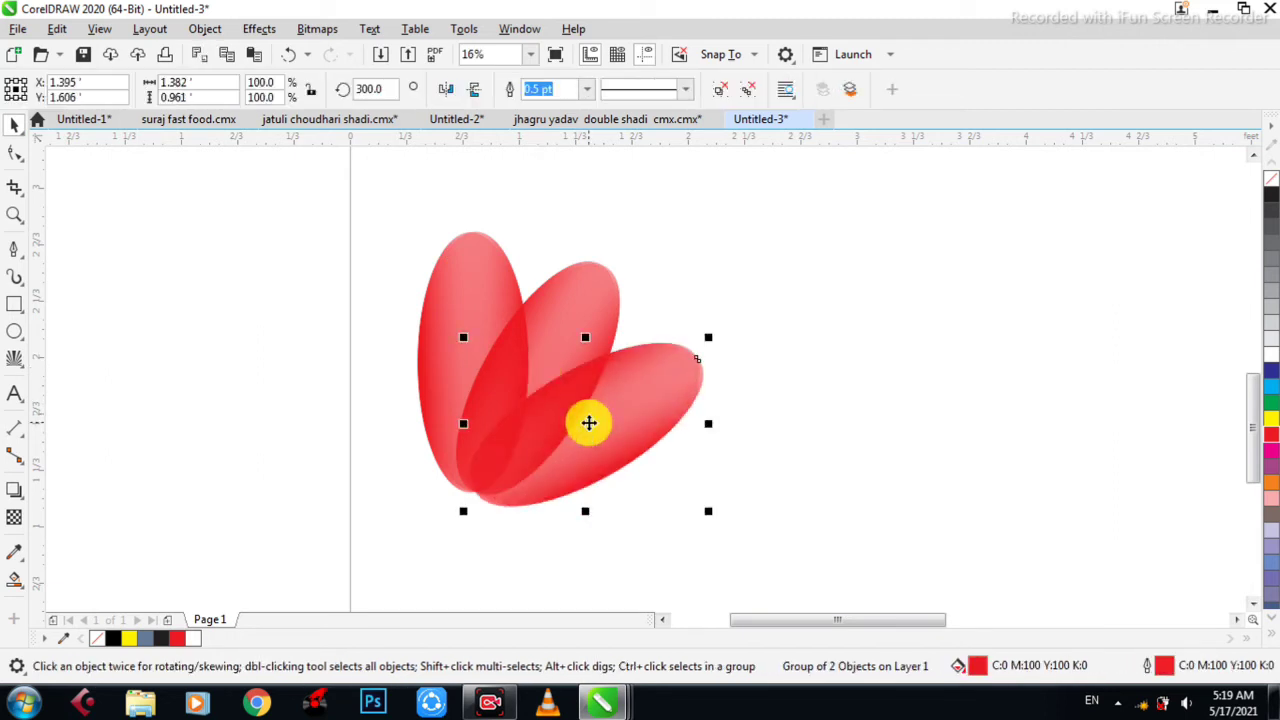
scroll(577, 423, up, 1)
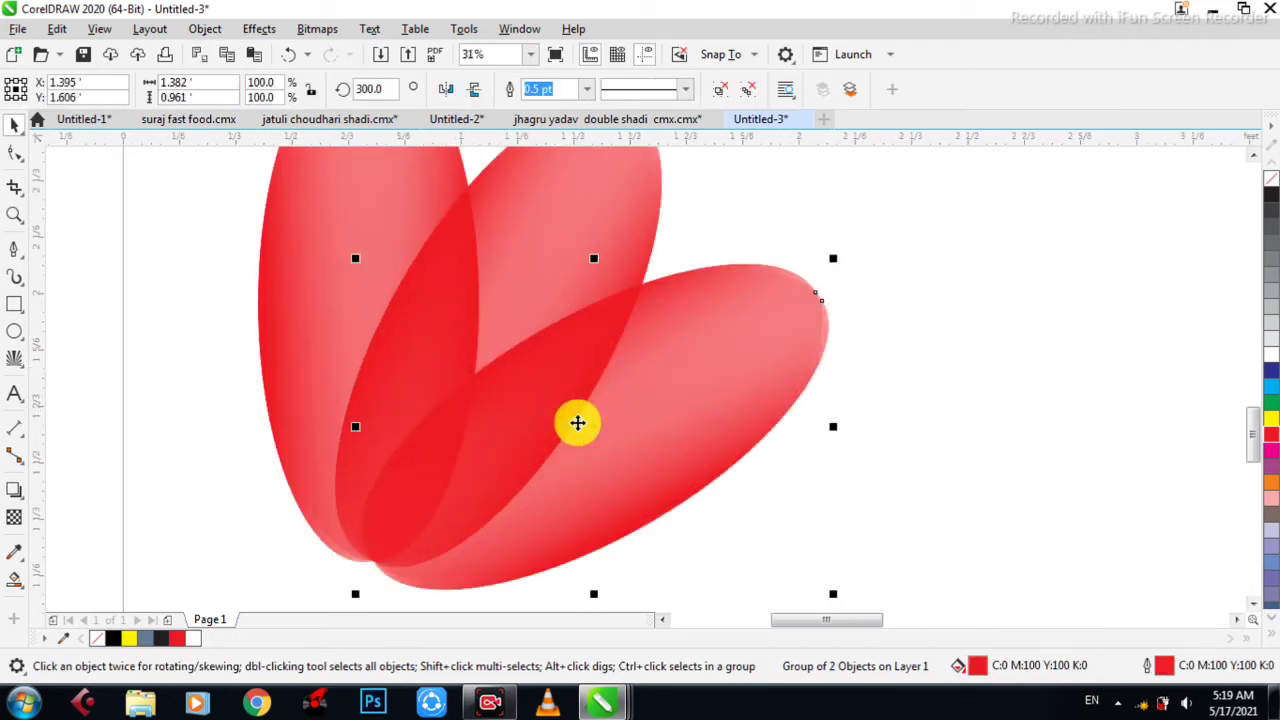
scroll(577, 423, down, 1)
key(ctrl+r)
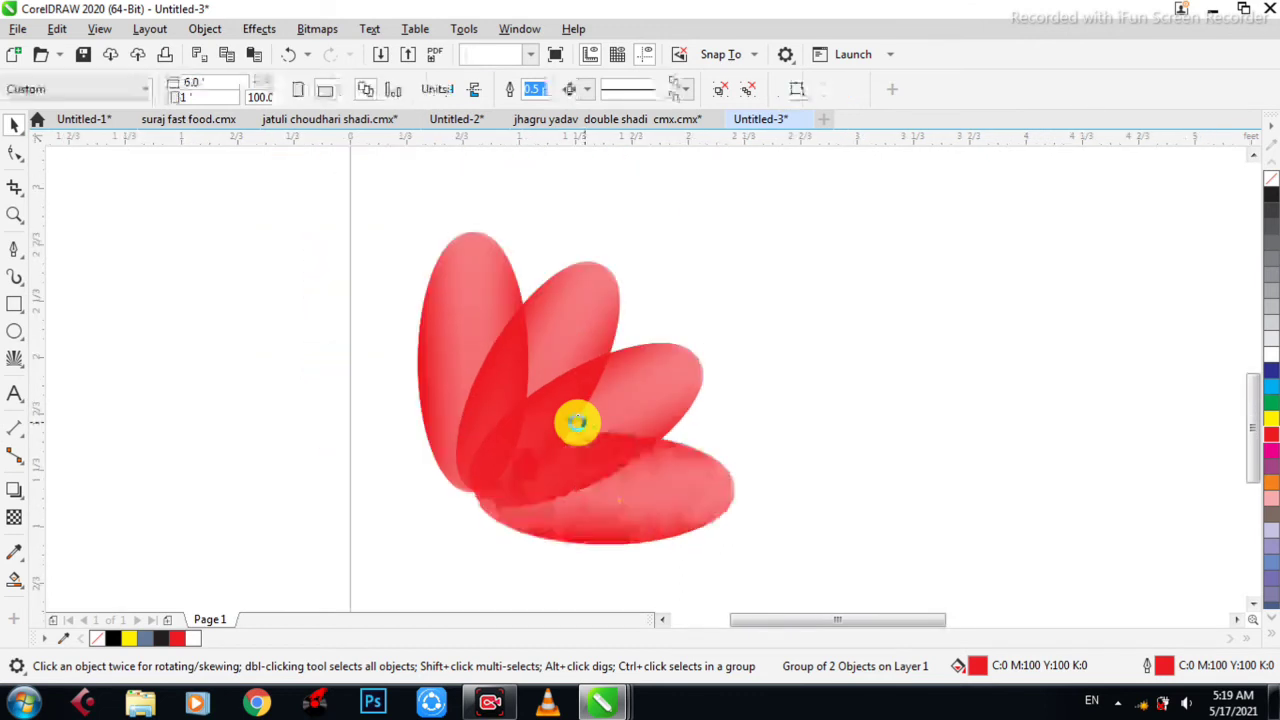
key(ctrl+r)
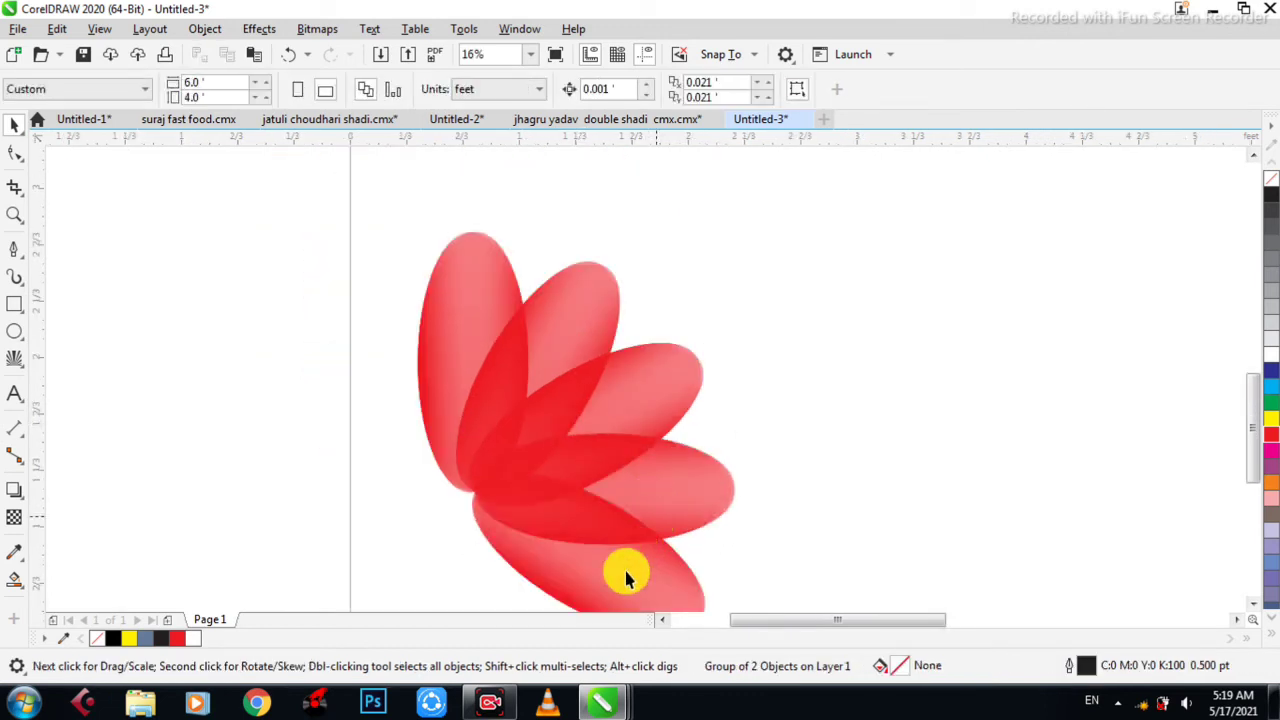
Continue repeating the rotated copy from the lower-right petal so the fan reaches past the straight-down position
click(606, 594)
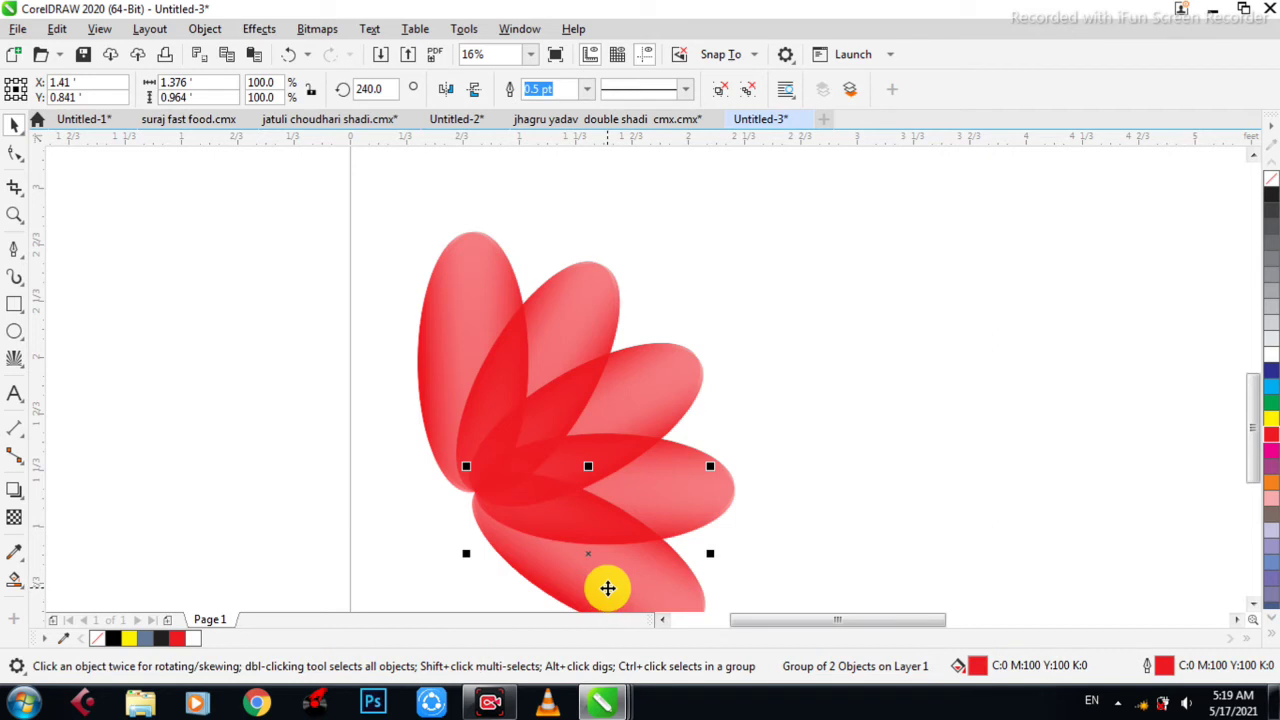
click(607, 588)
key(ctrl+r)
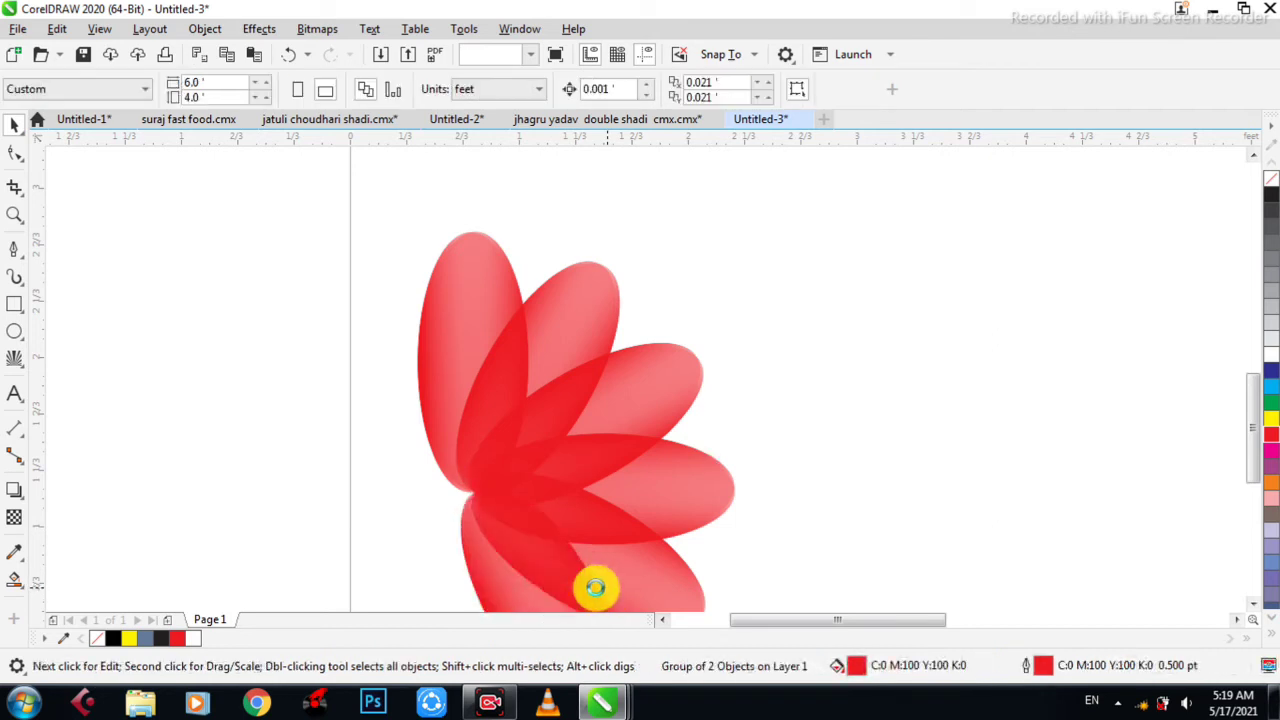
click(503, 594)
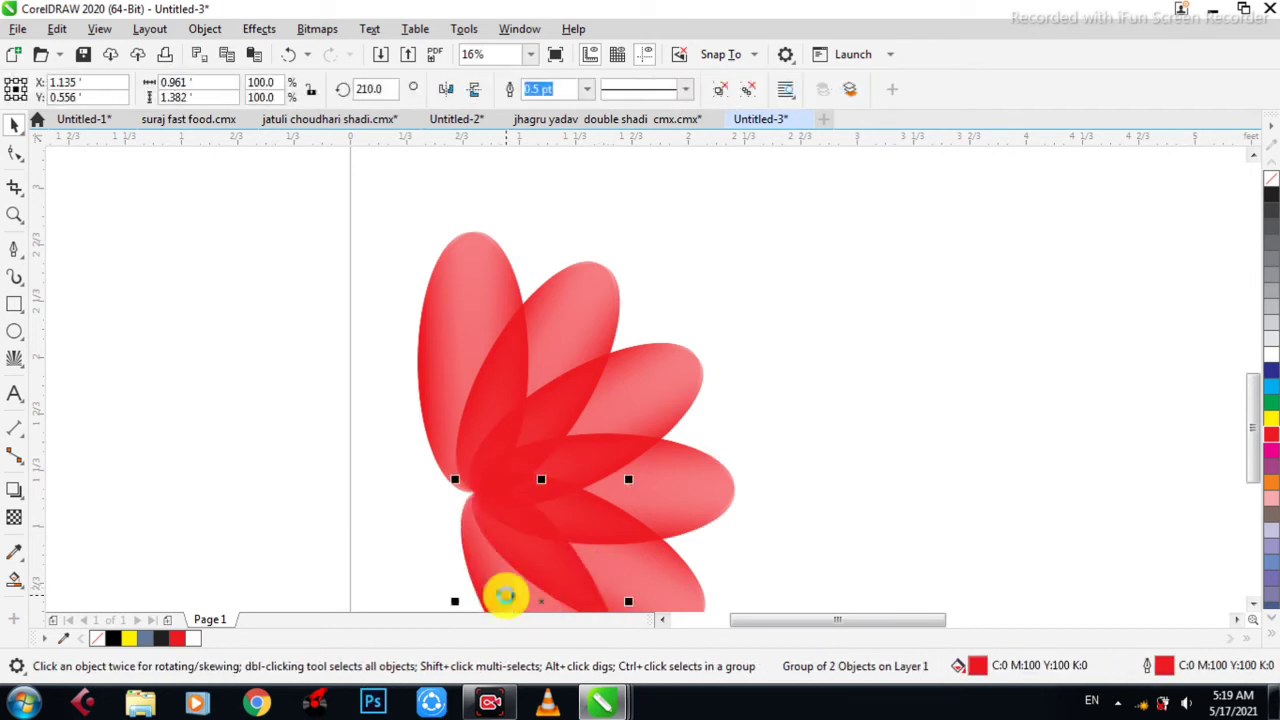
drag(503, 594, 468, 580)
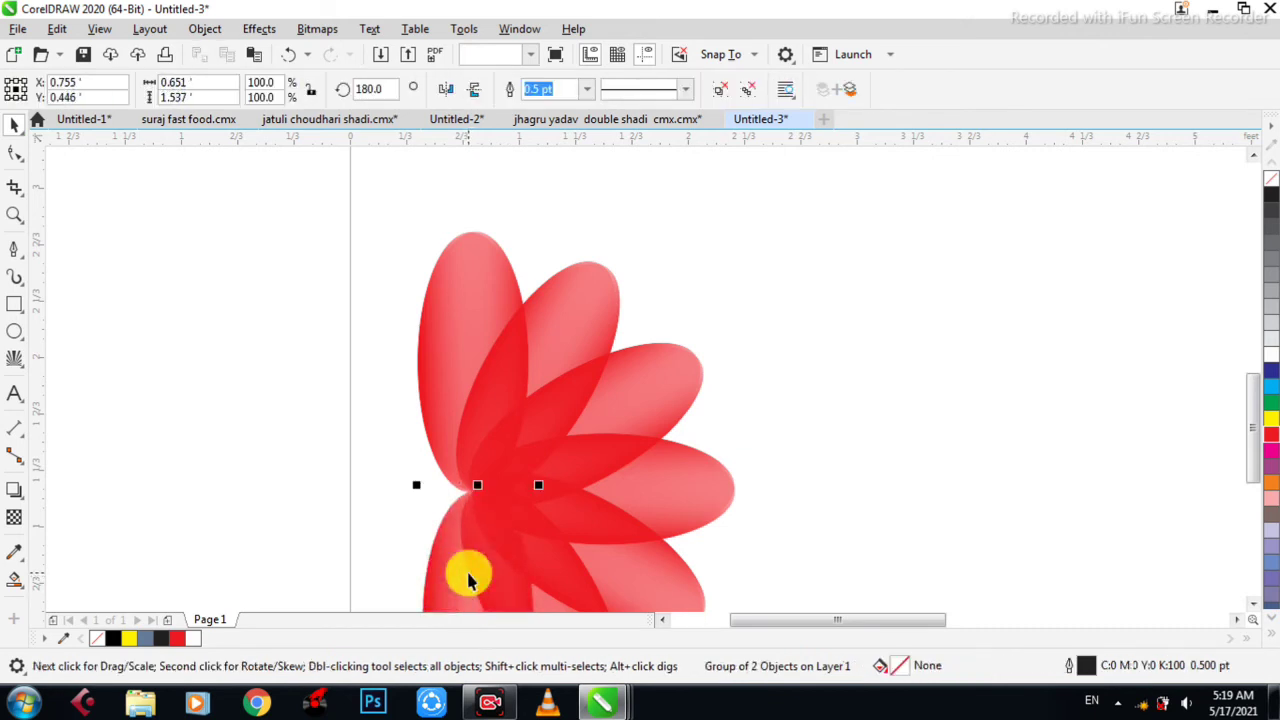
key(Escape)
Repeat the rotated copy around the remaining left side until twelve petals close the full circle, then deselect
scroll(560, 335, down, 2)
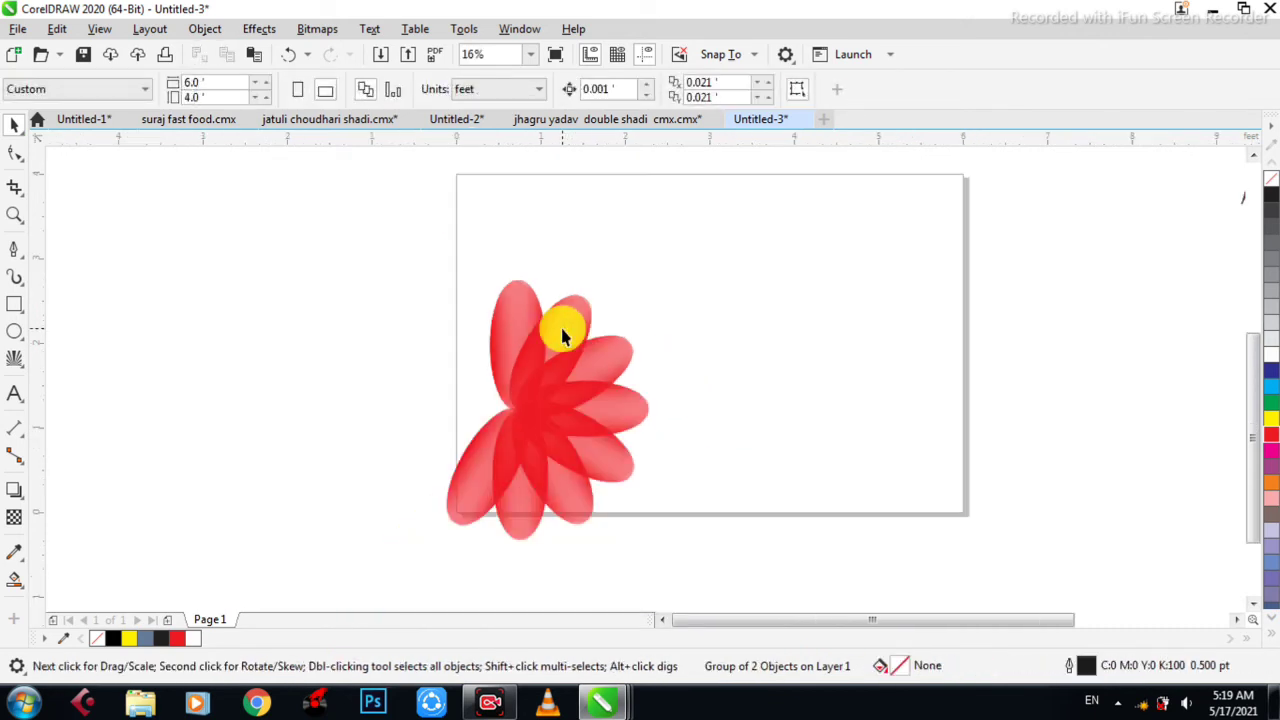
click(470, 511)
drag(470, 511, 433, 410)
key(ctrl+r)
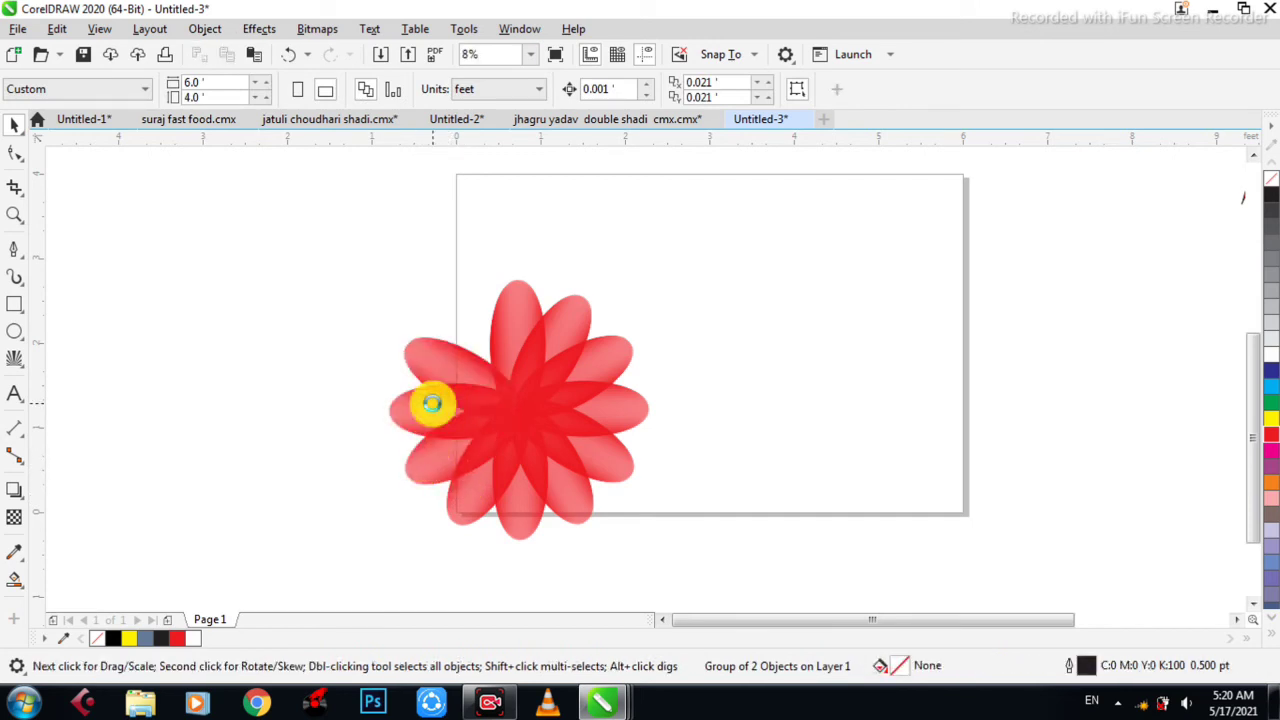
click(436, 390)
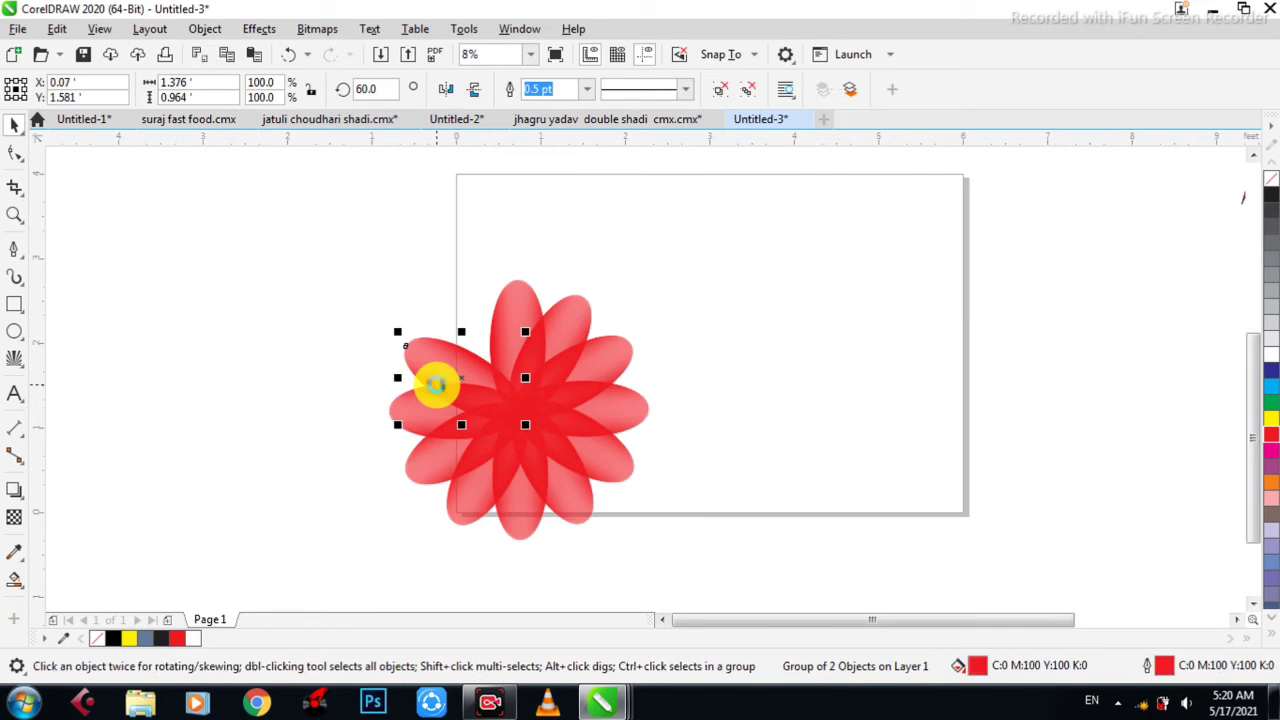
key(ctrl+r)
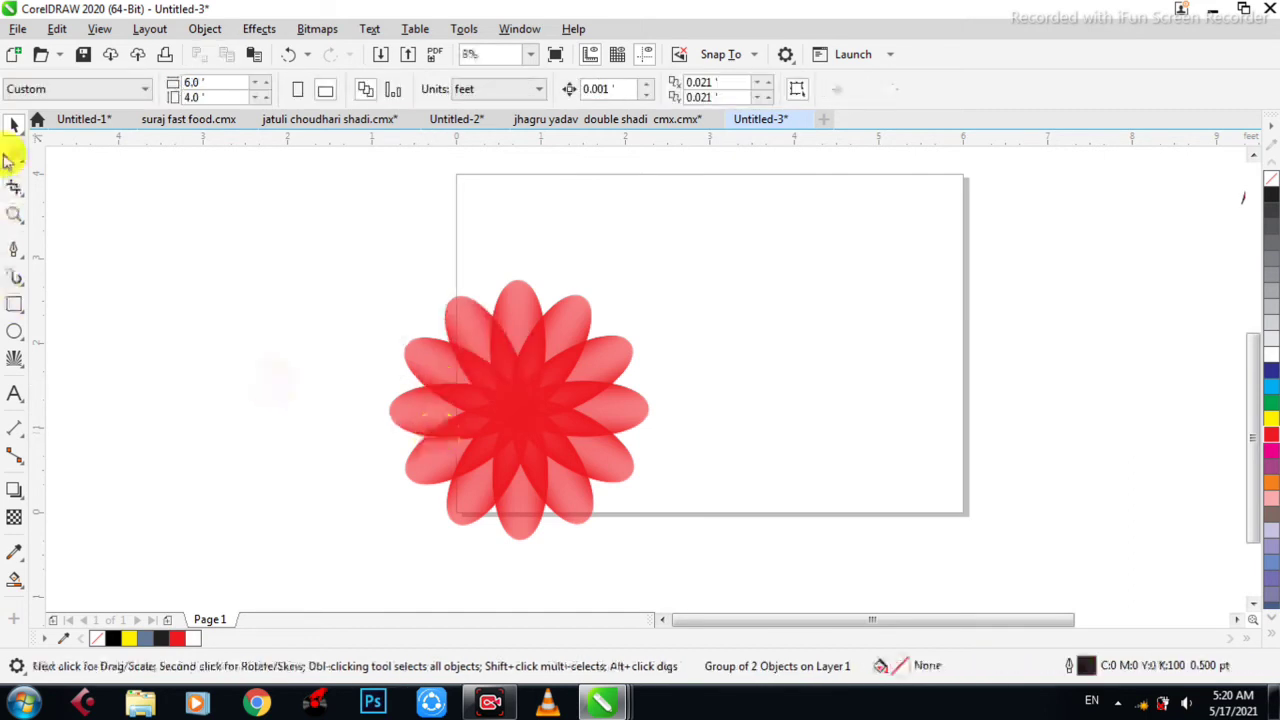
click(164, 293)
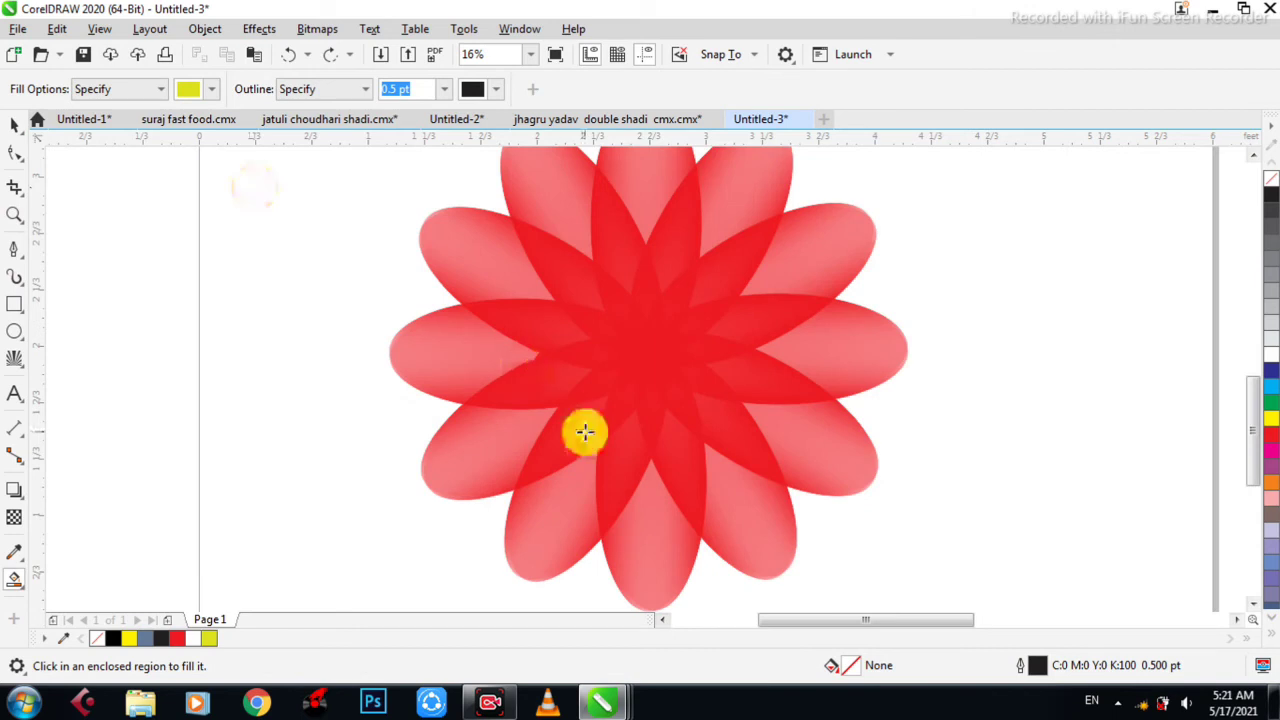
Smart-fill the overlap regions beside the flower's bottom petal with yellow-green C17 M0 Y100 K0 and a 0.5 pt black outline
click(585, 432)
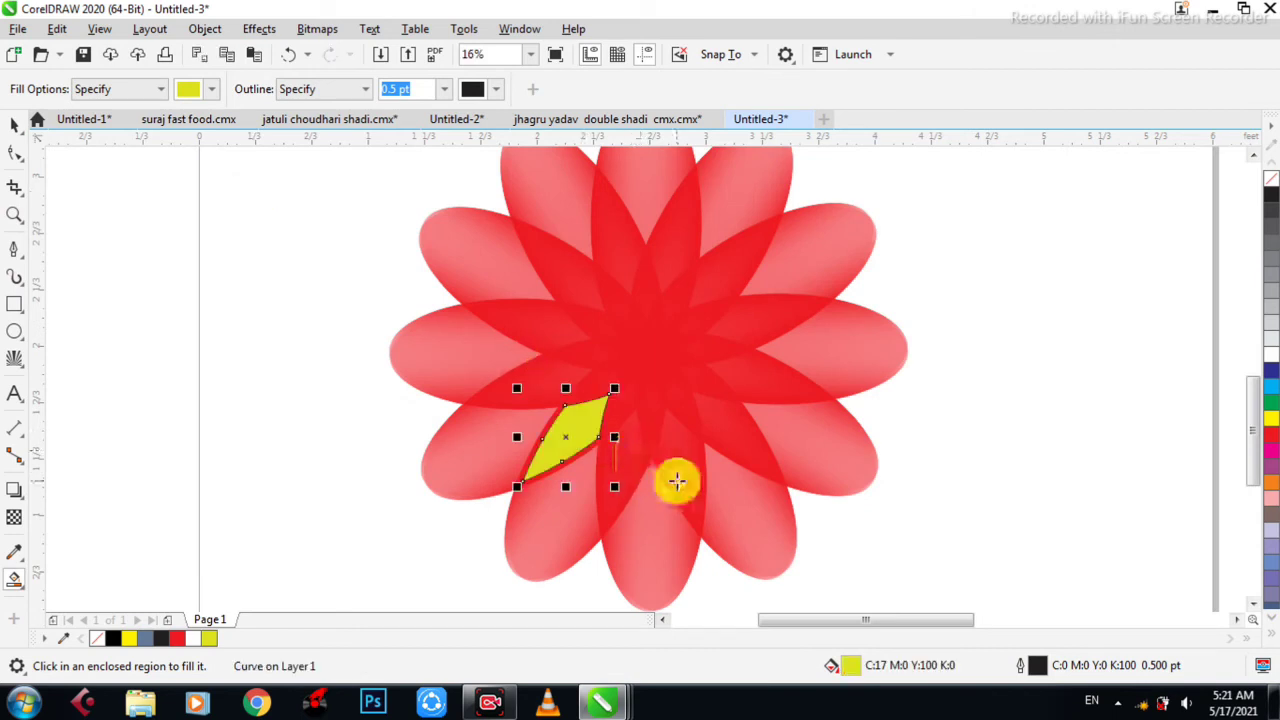
click(676, 481)
click(797, 376)
click(797, 379)
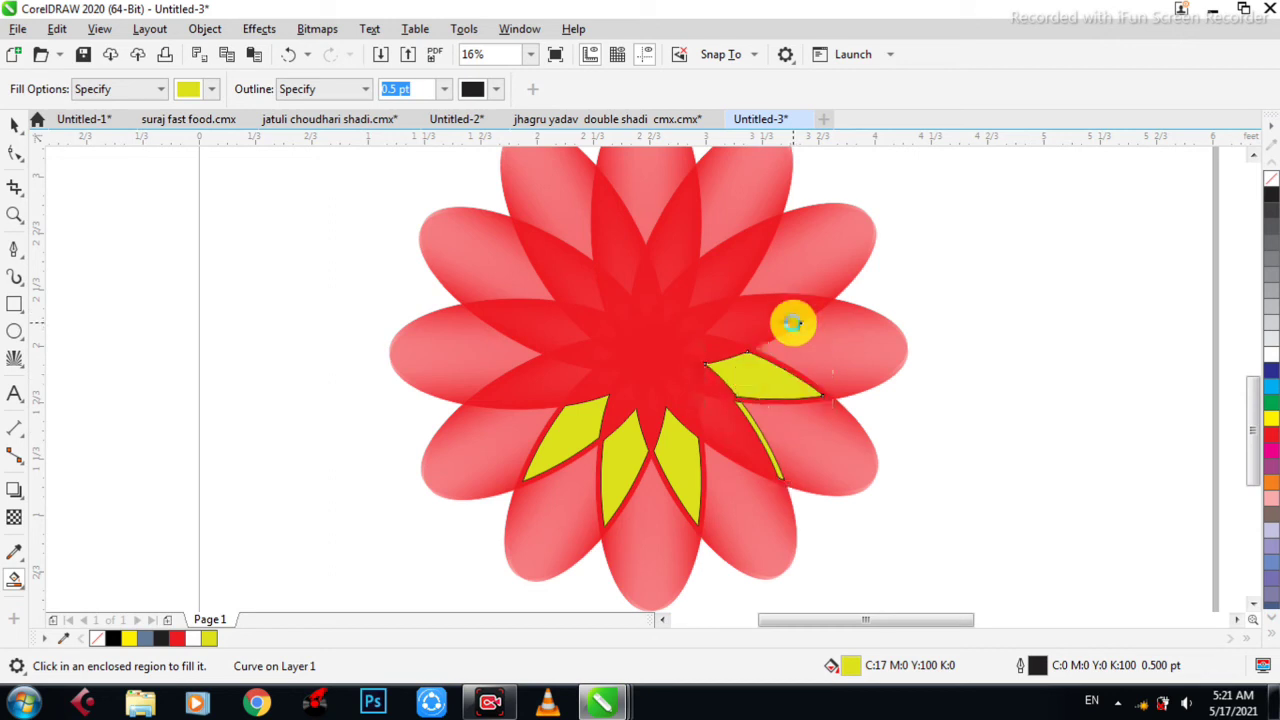
key(ctrl+z)
key(ctrl+z)
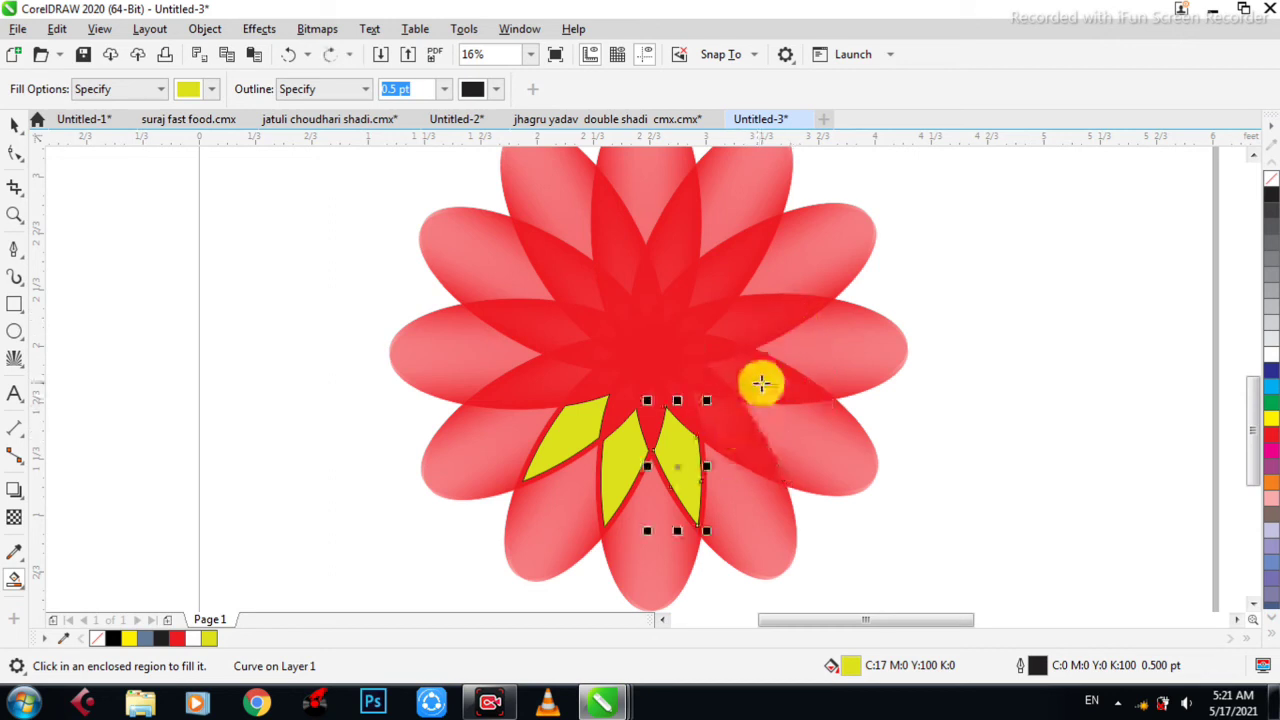
Smart-fill the remaining outer petal overlaps around the flower with yellow-green C17 M0 Y100 K0 and a 0.5 pt black outline
click(761, 383)
click(765, 362)
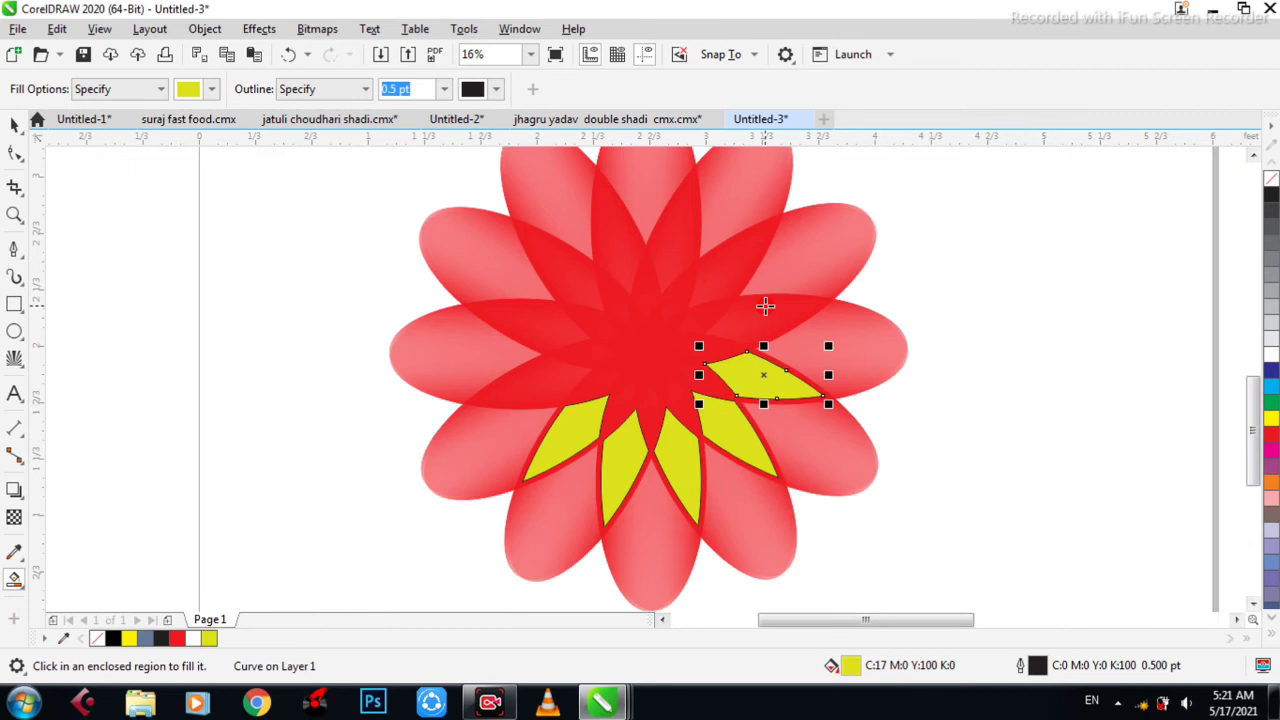
click(716, 246)
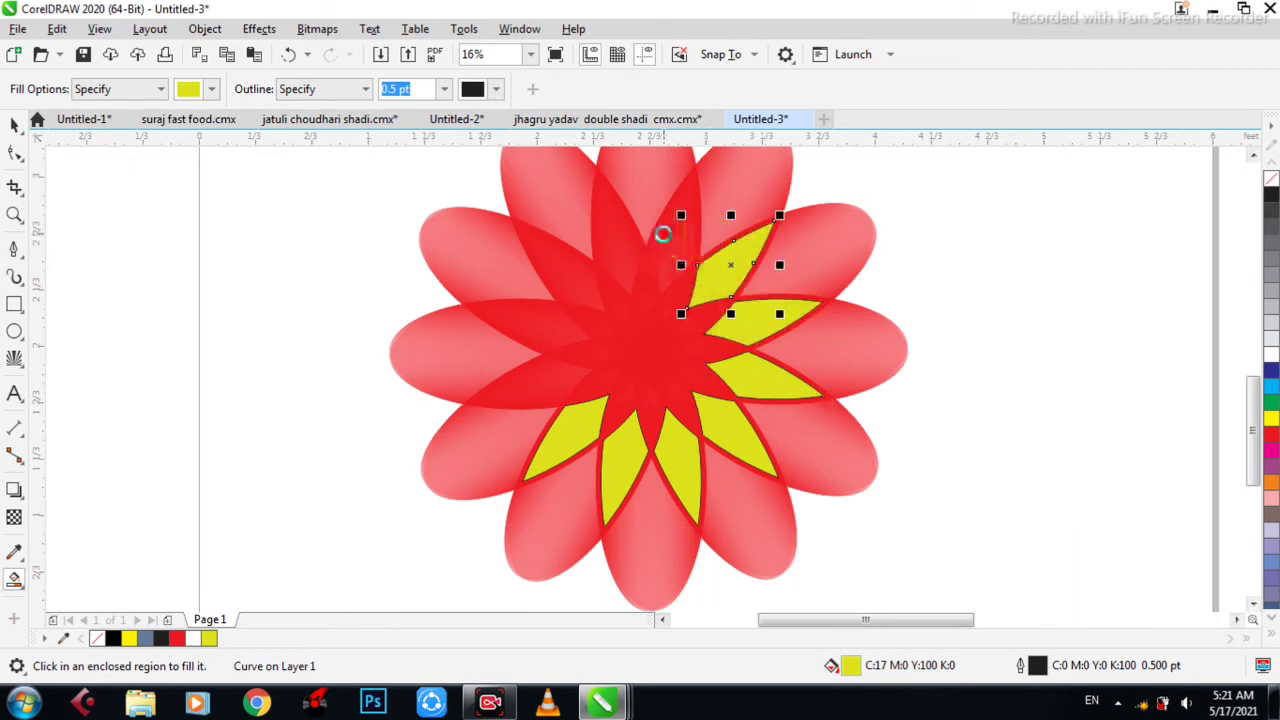
click(660, 233)
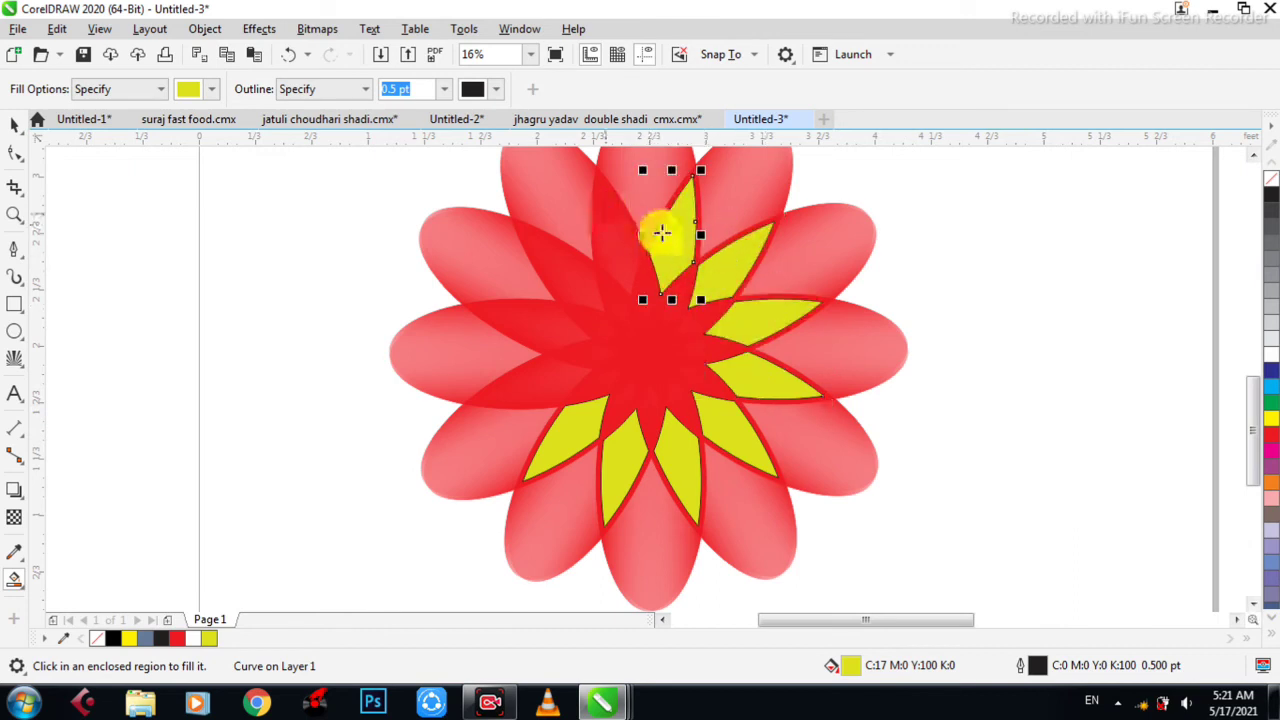
click(596, 247)
click(580, 263)
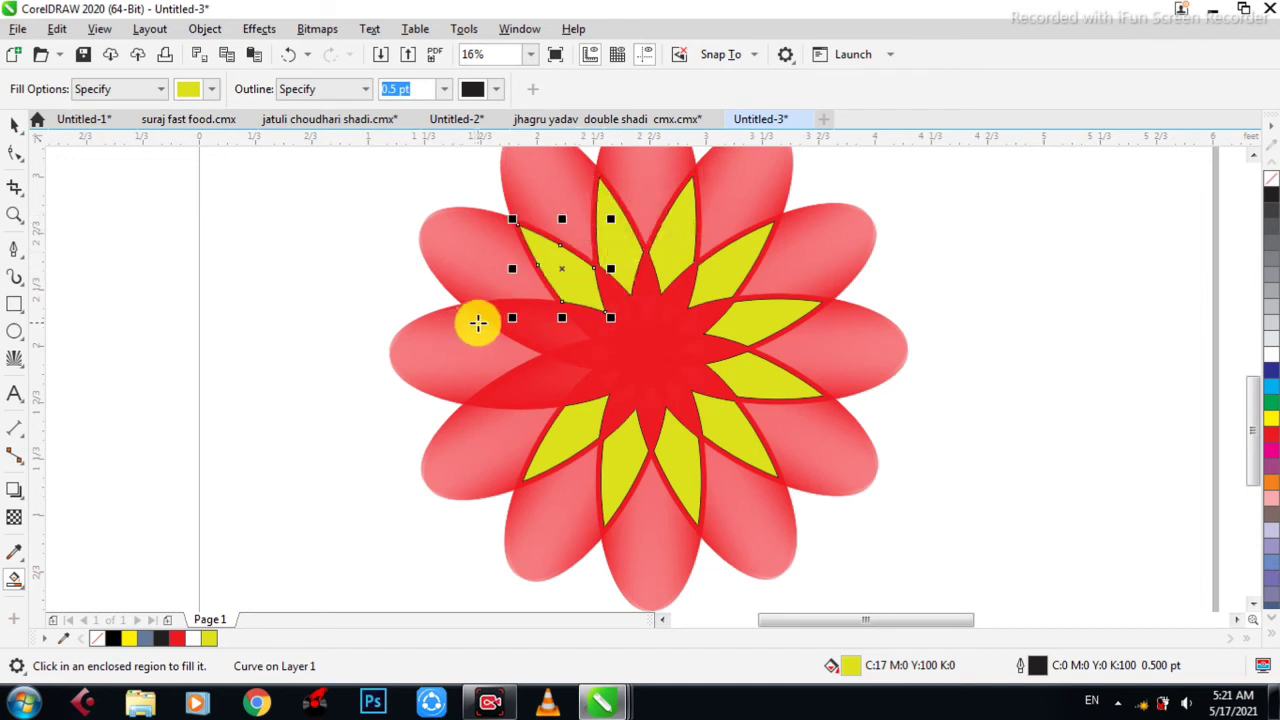
click(481, 319)
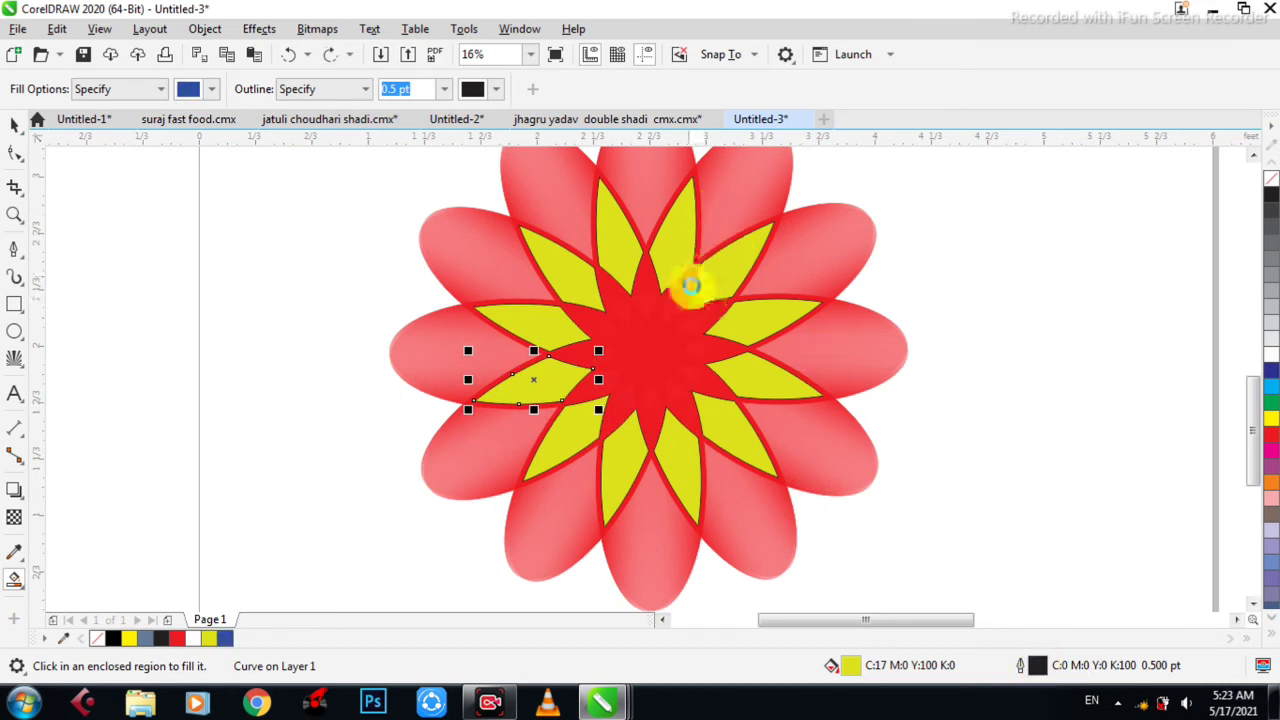
Smart-fill the ring of overlap regions inside the yellow-green shapes with blue C91 M78 Y0 K0 and a 0.5 pt black outline
click(707, 310)
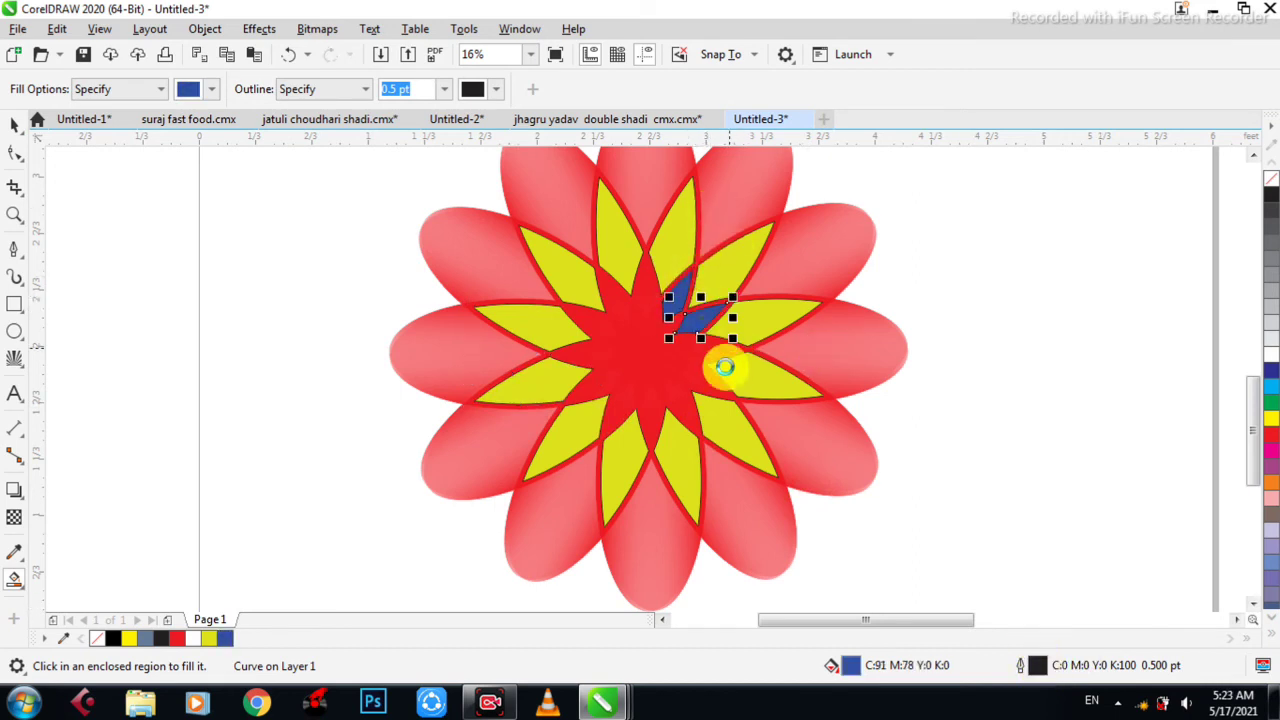
click(712, 348)
click(703, 396)
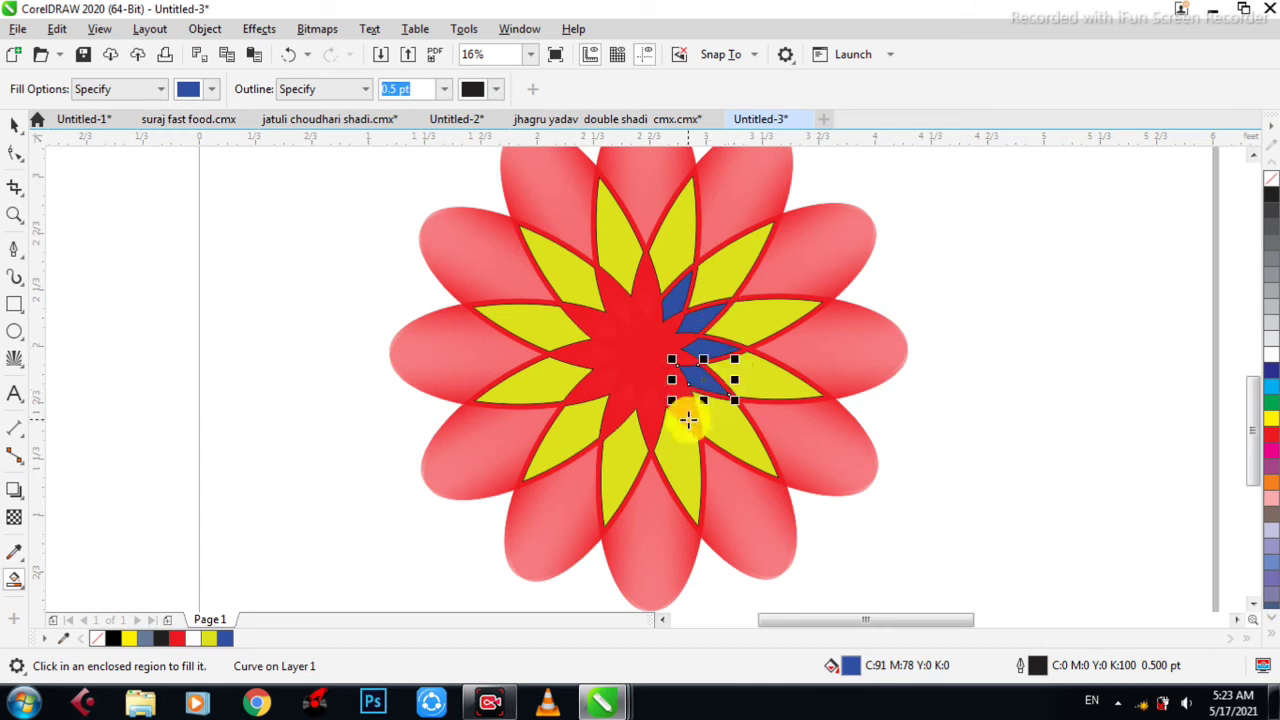
click(676, 422)
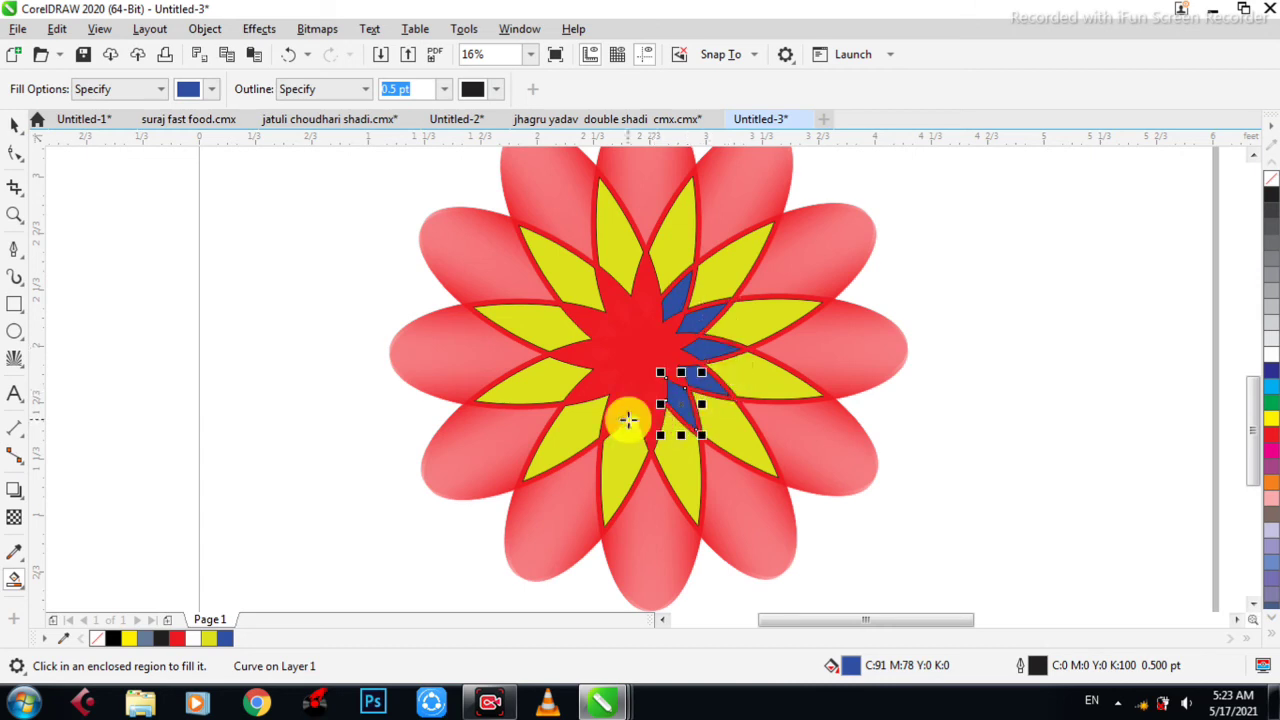
click(592, 396)
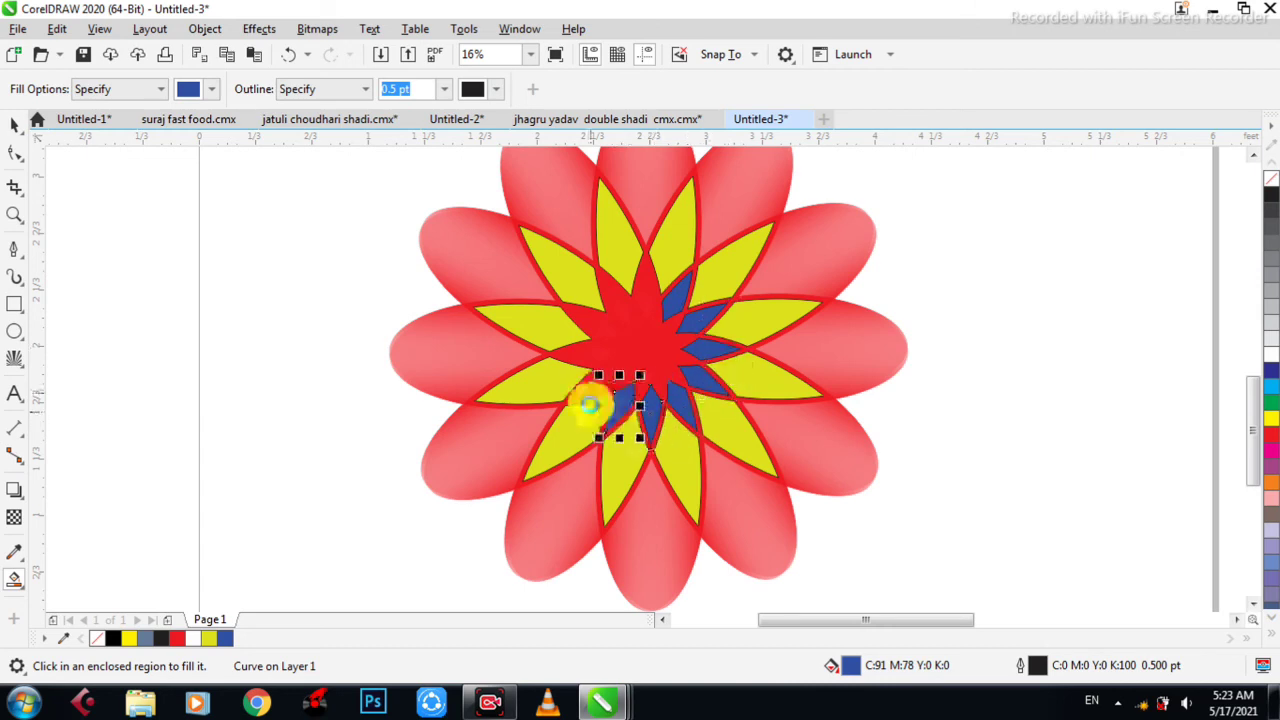
click(575, 370)
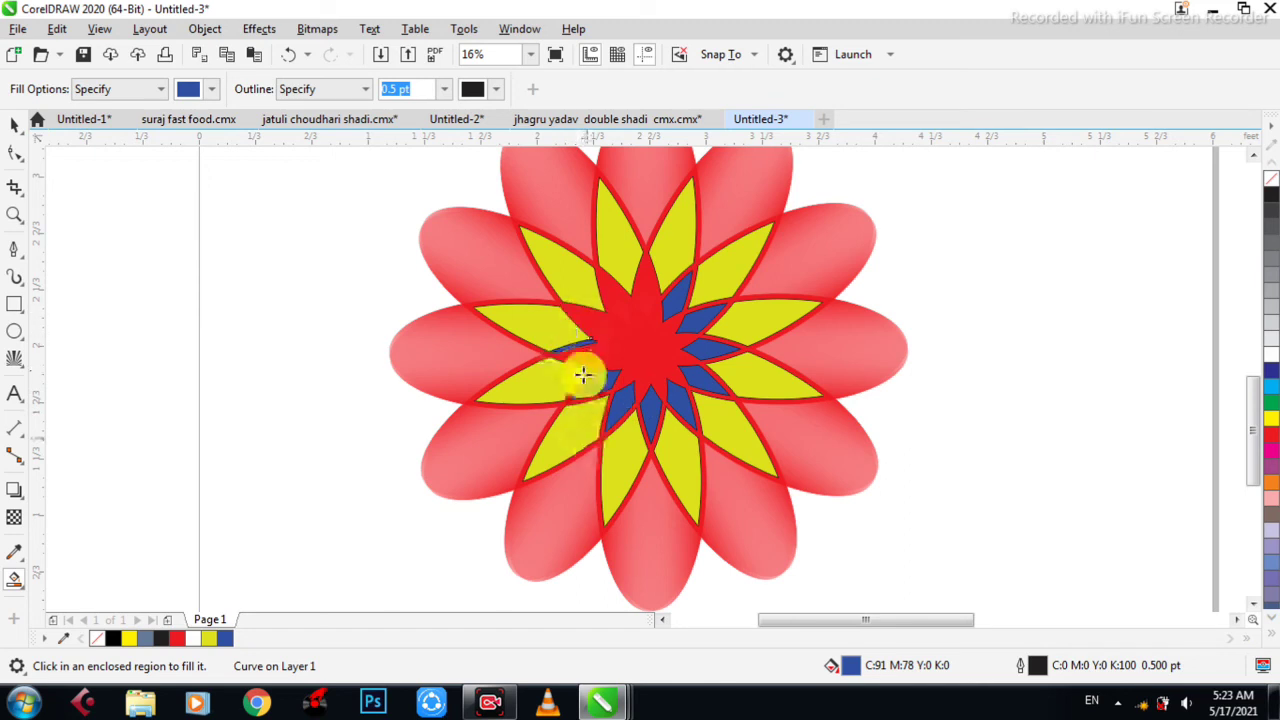
click(583, 352)
click(594, 318)
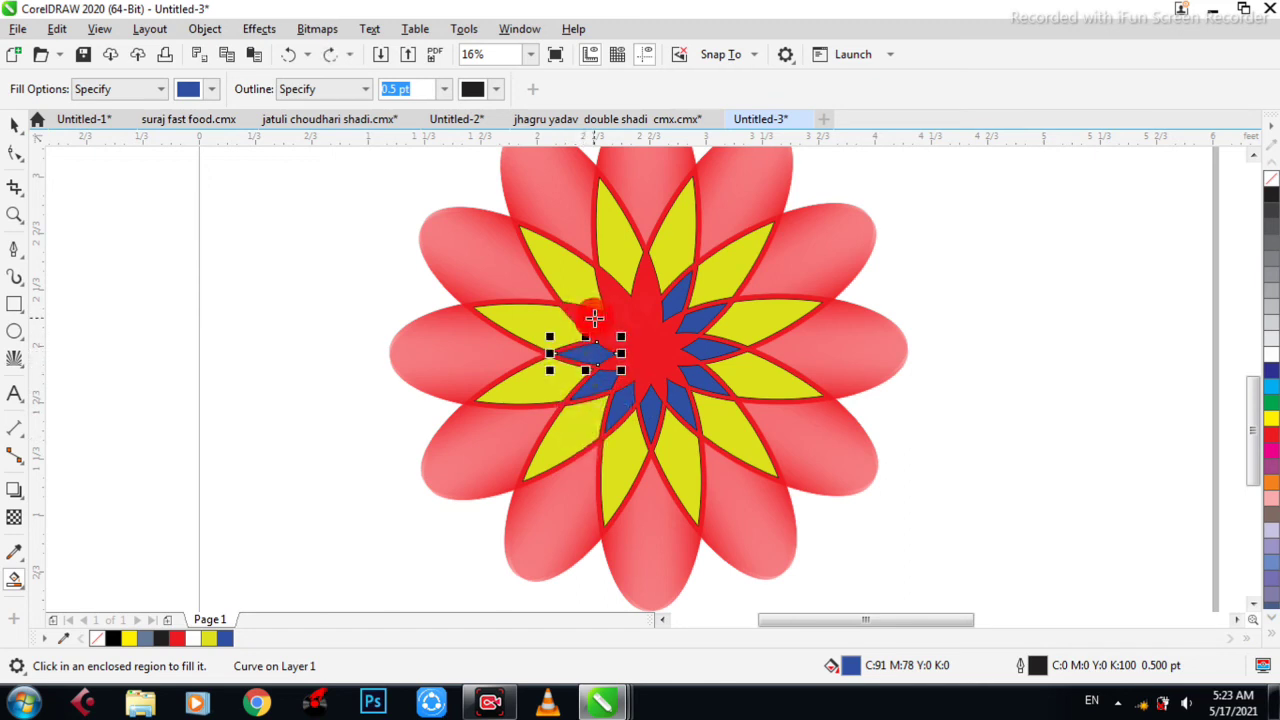
click(620, 294)
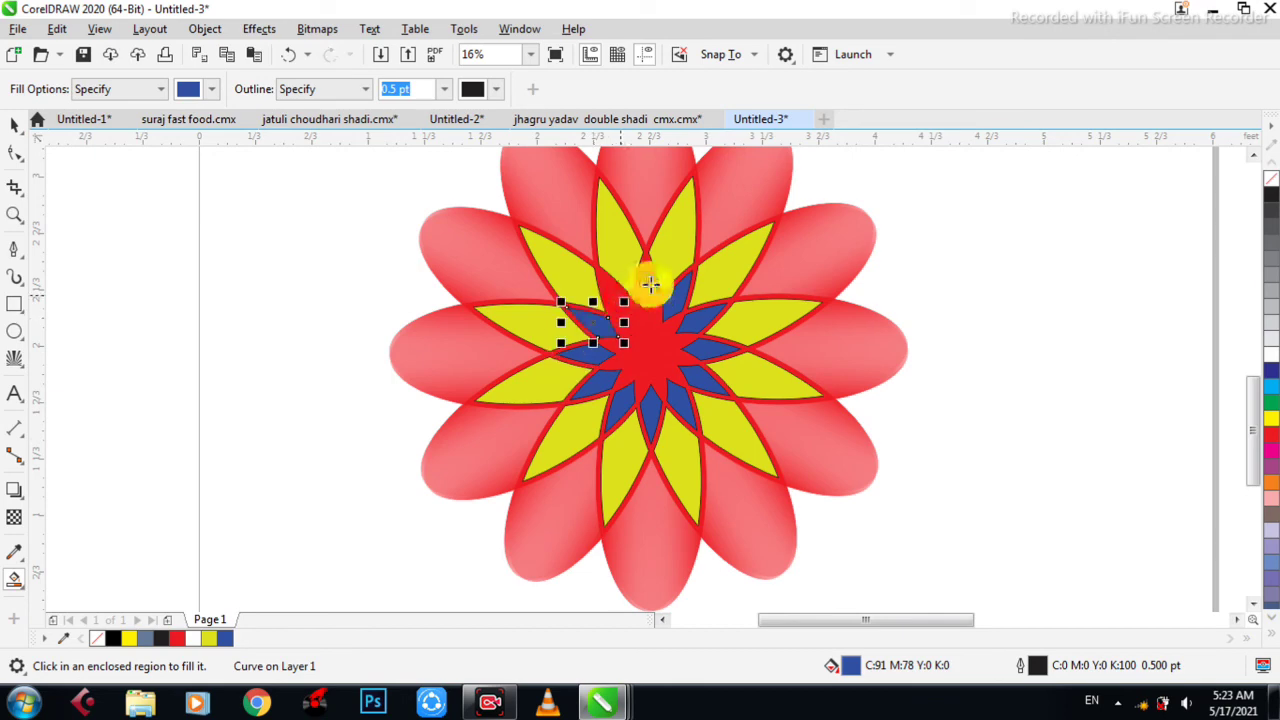
click(650, 285)
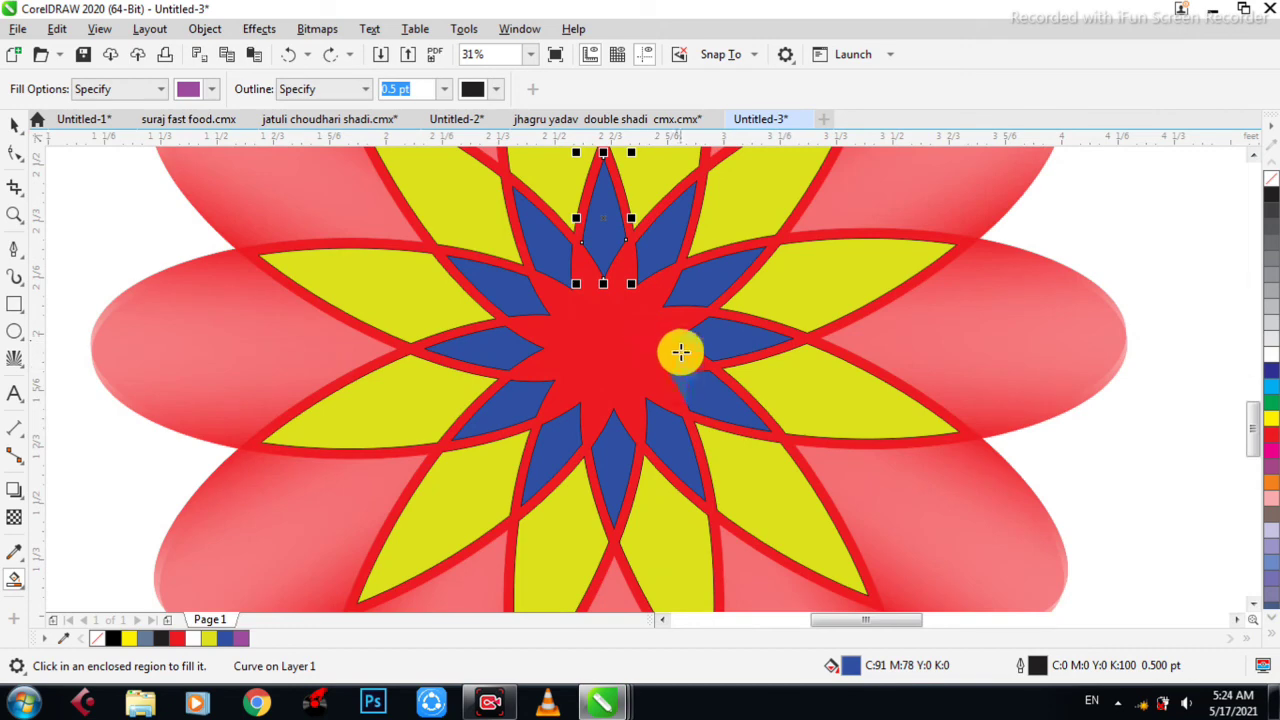
Smart-fill the innermost ring of overlap regions inside the blue shapes with purple C42 M84 Y0 K0 and a 0.5 pt black outline
click(680, 351)
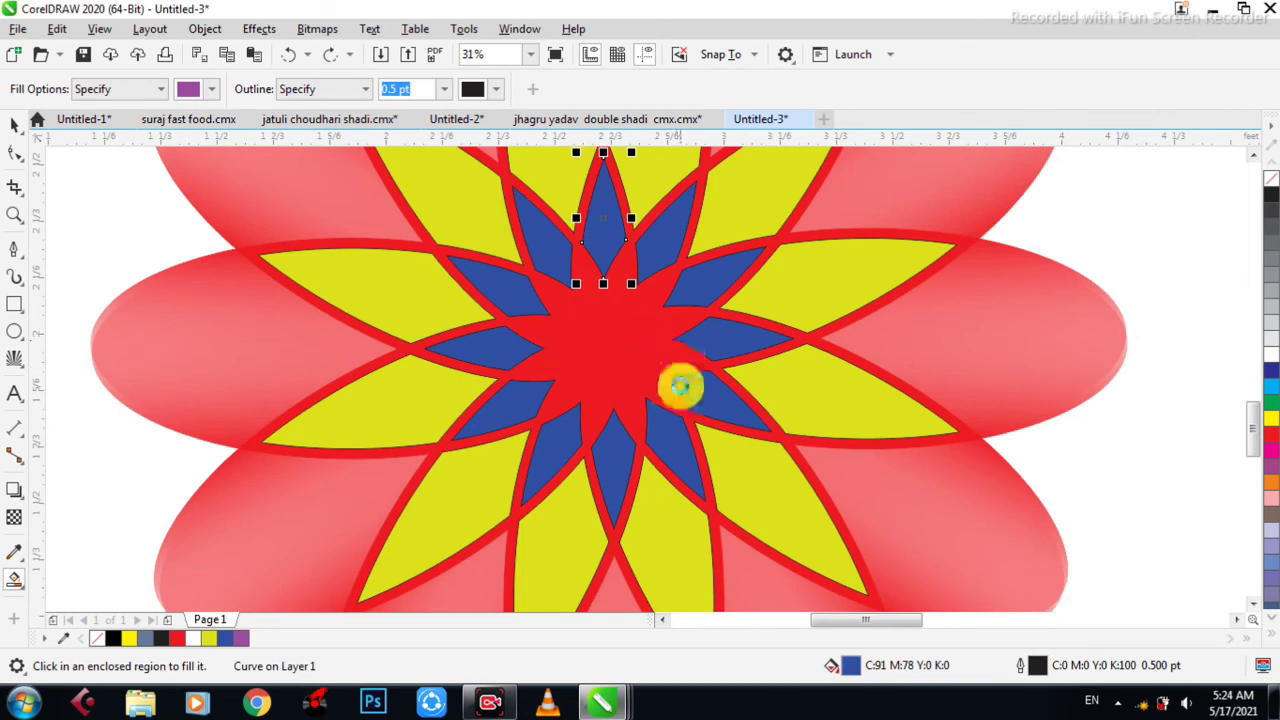
click(630, 402)
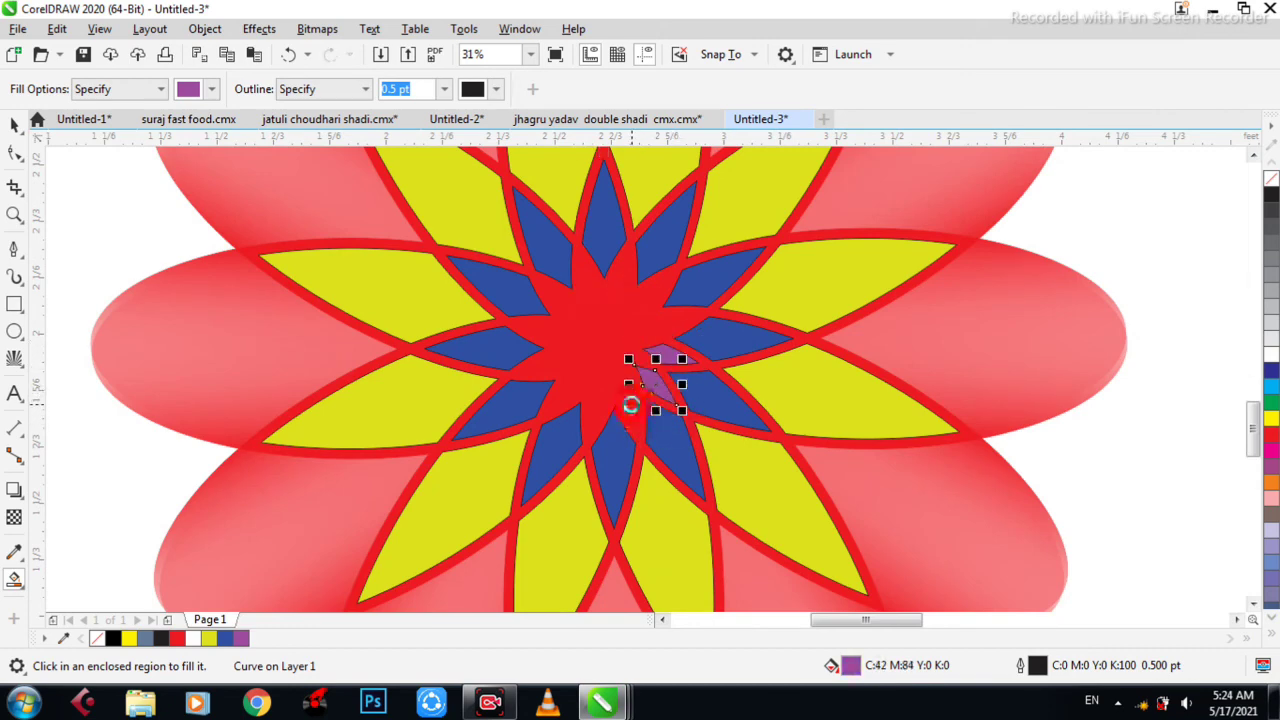
click(613, 404)
click(571, 394)
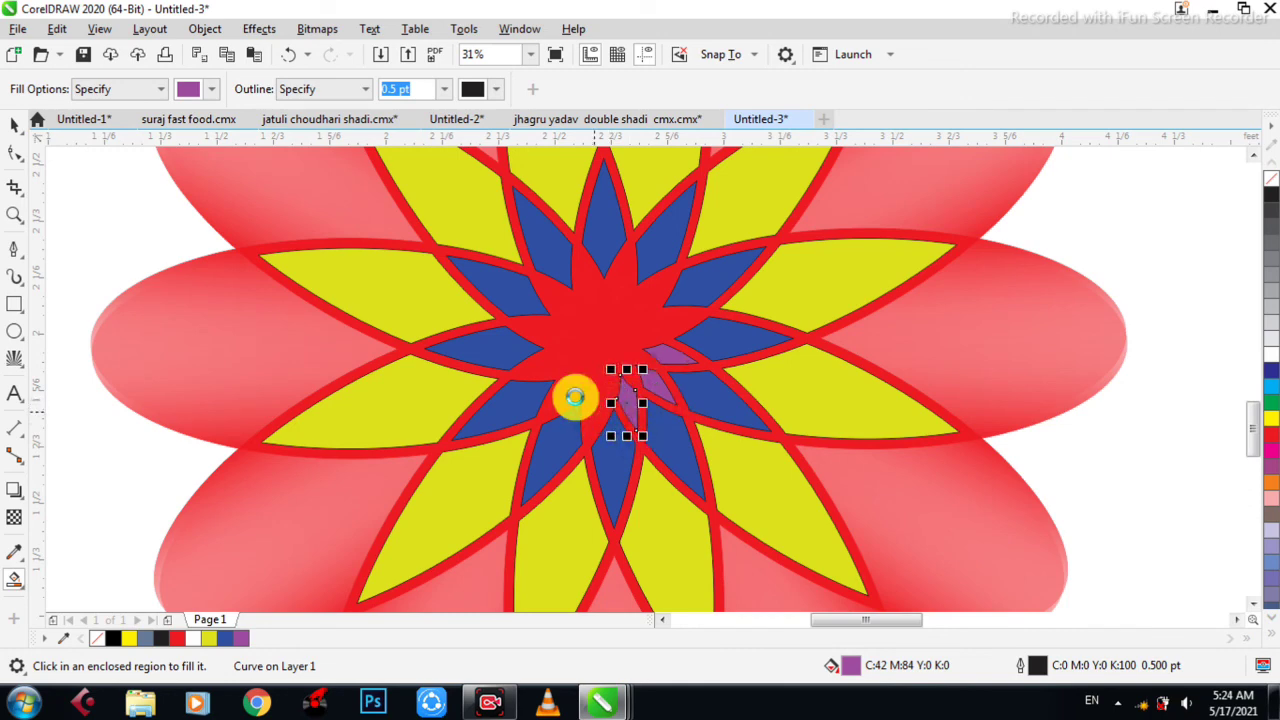
click(547, 365)
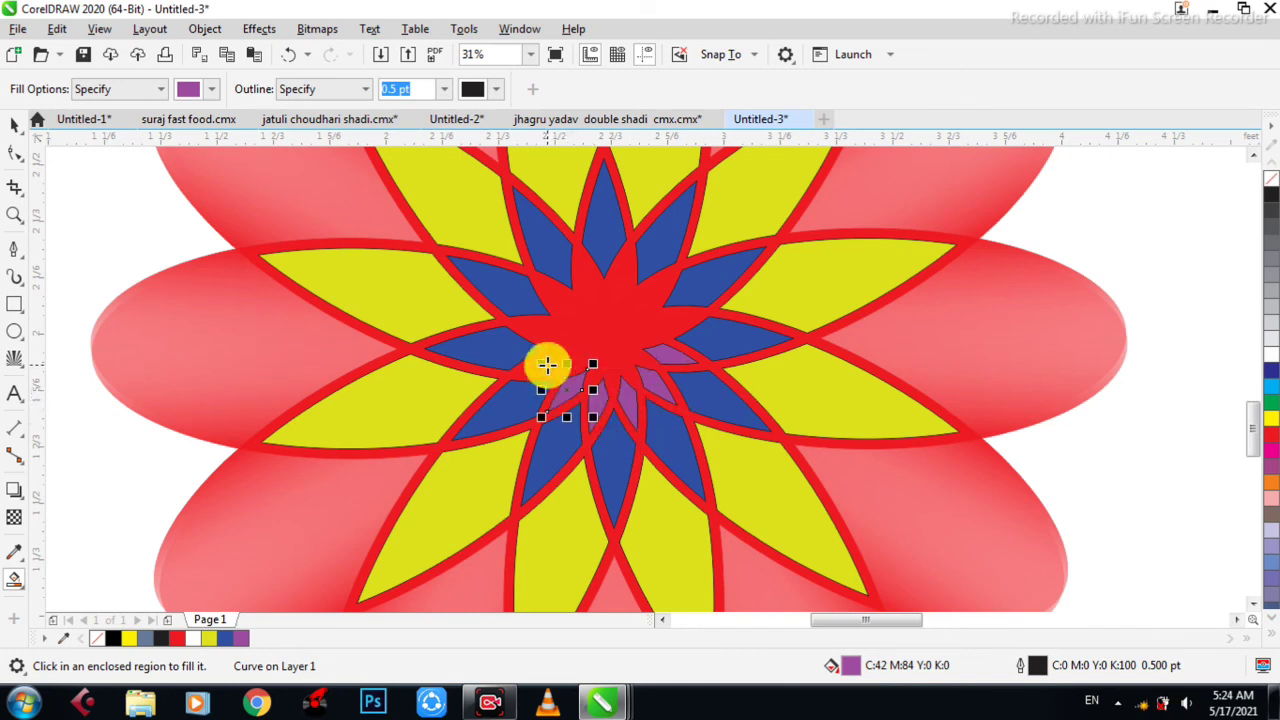
click(543, 333)
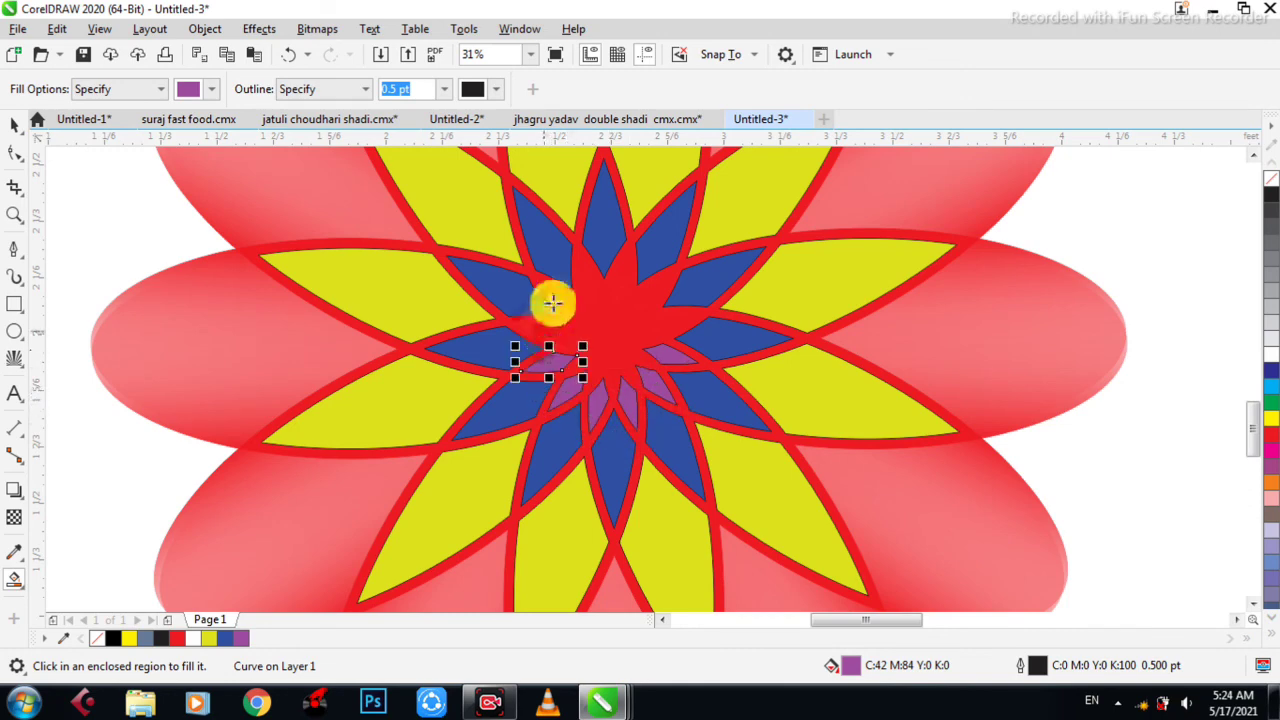
click(619, 271)
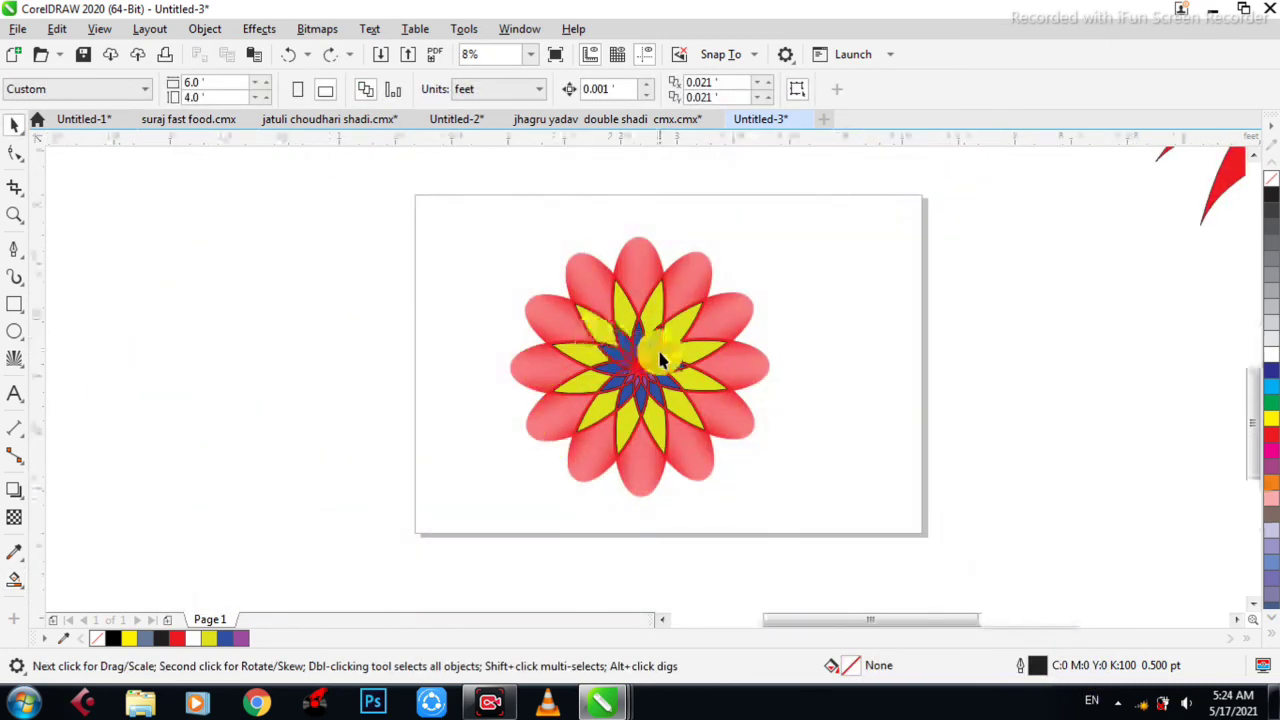
Select all objects in the drawing and remove their outlines
scroll(660, 360, up, 2)
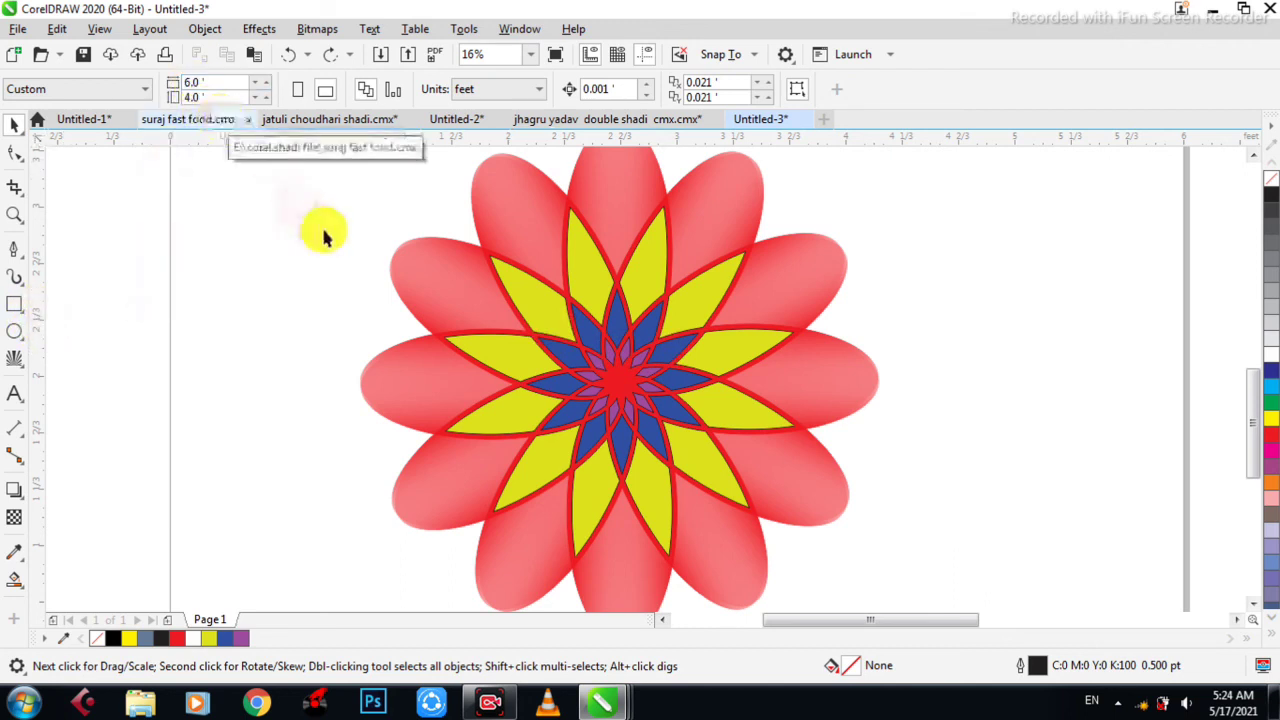
click(395, 243)
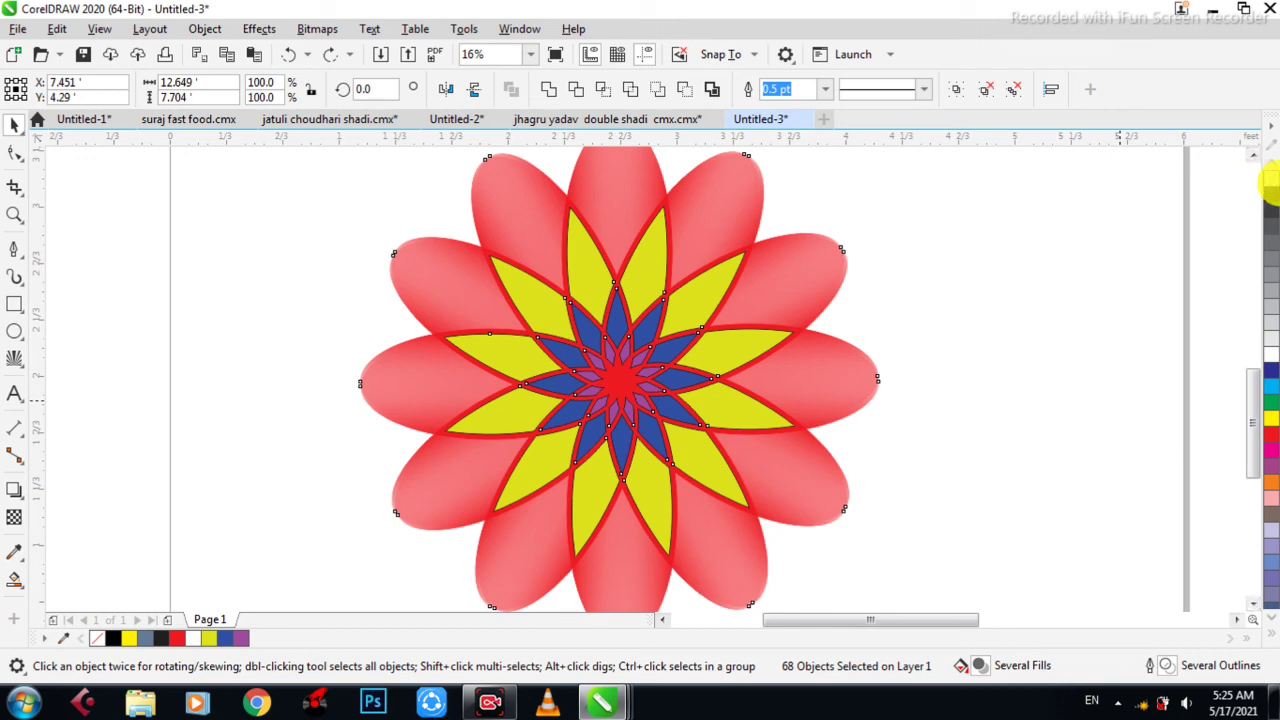
click(1266, 186)
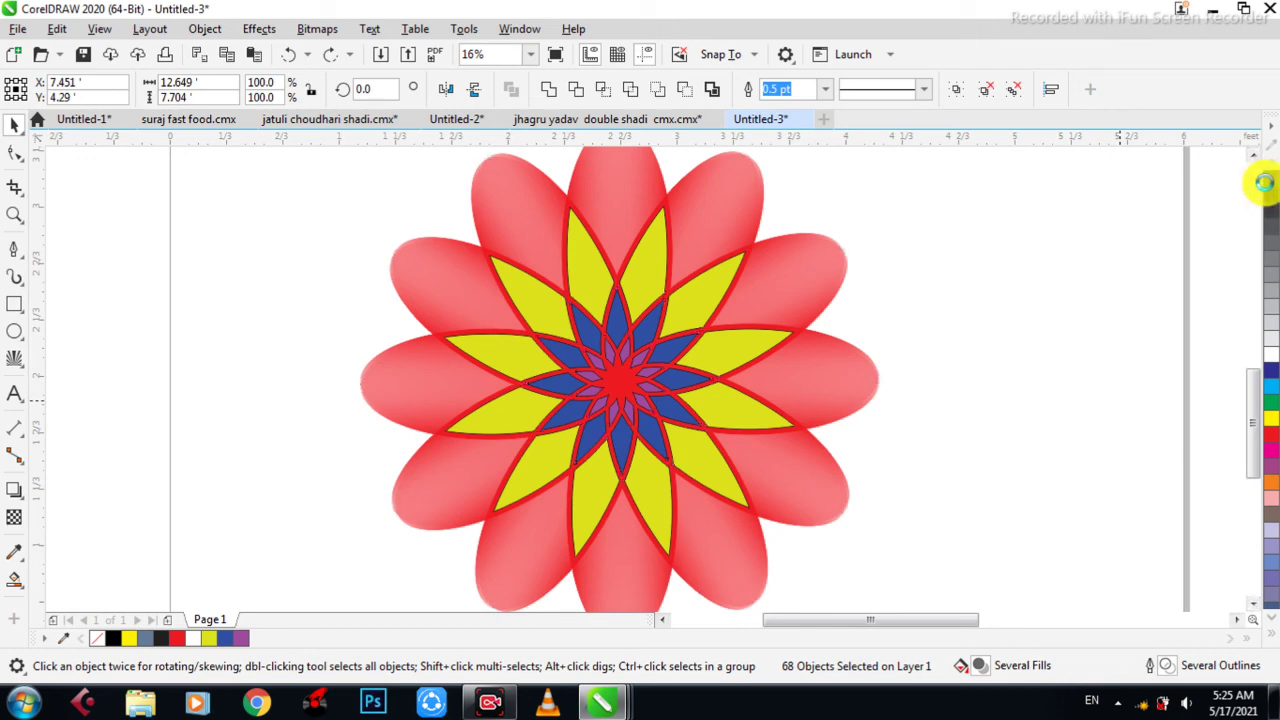